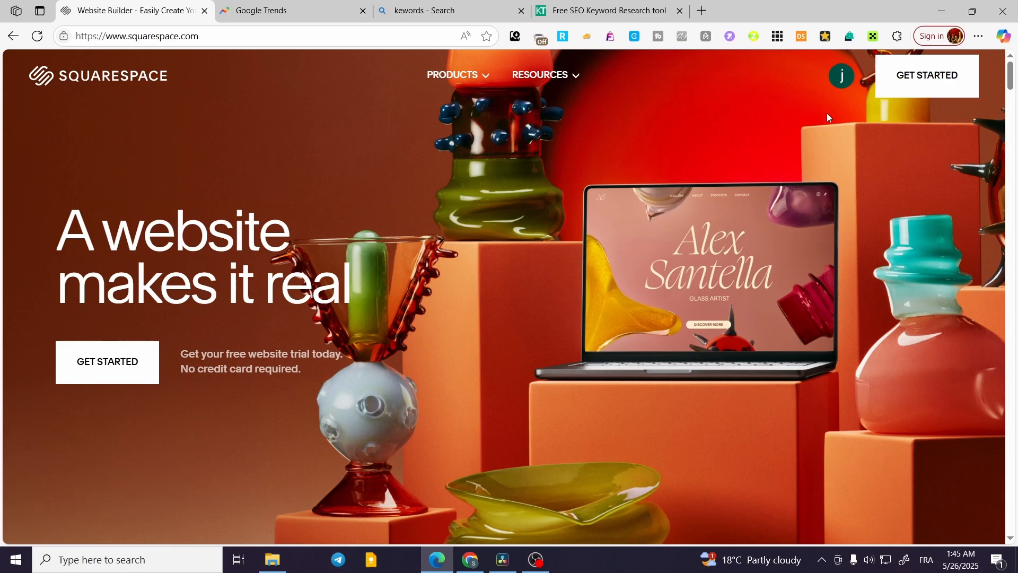
- Go to the account dashboard and open the website on the dalmatian-terrier-fmmw.squarespace.com domain
click(842, 77)
click(884, 168)
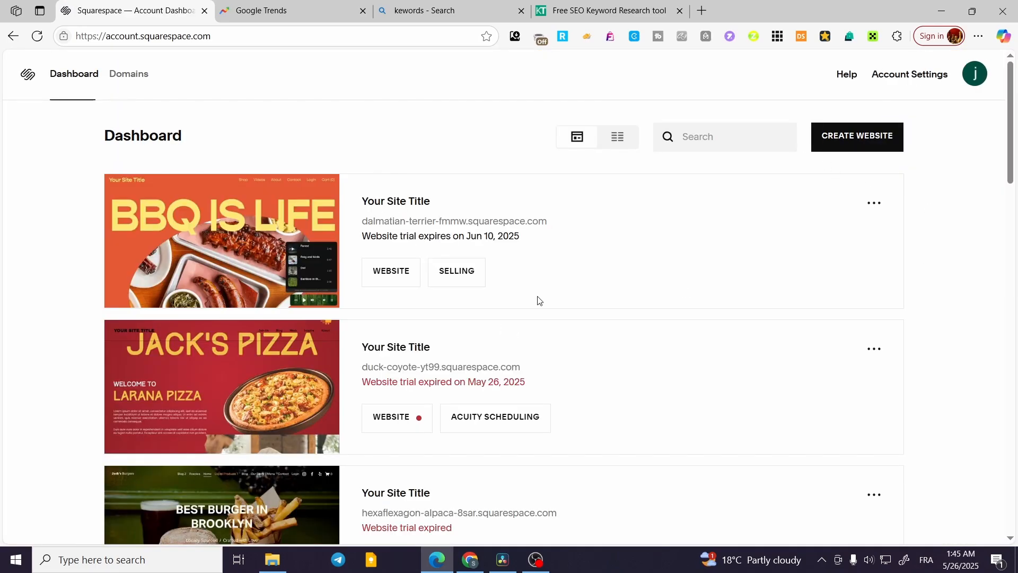
click(418, 217)
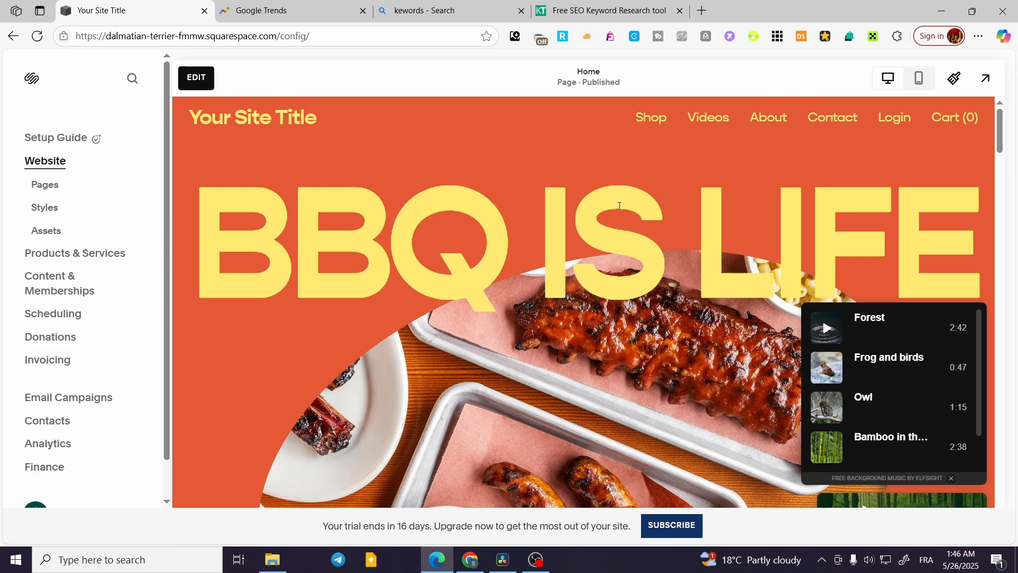
- Look through the published home page and open it for editing
scroll(420, 209, down, 5)
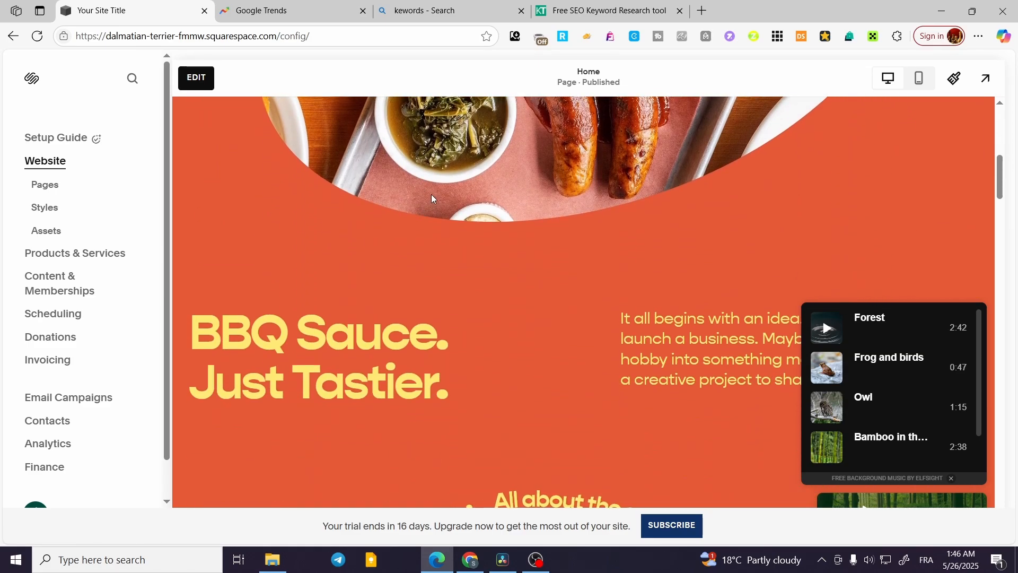
scroll(431, 198, up, 1)
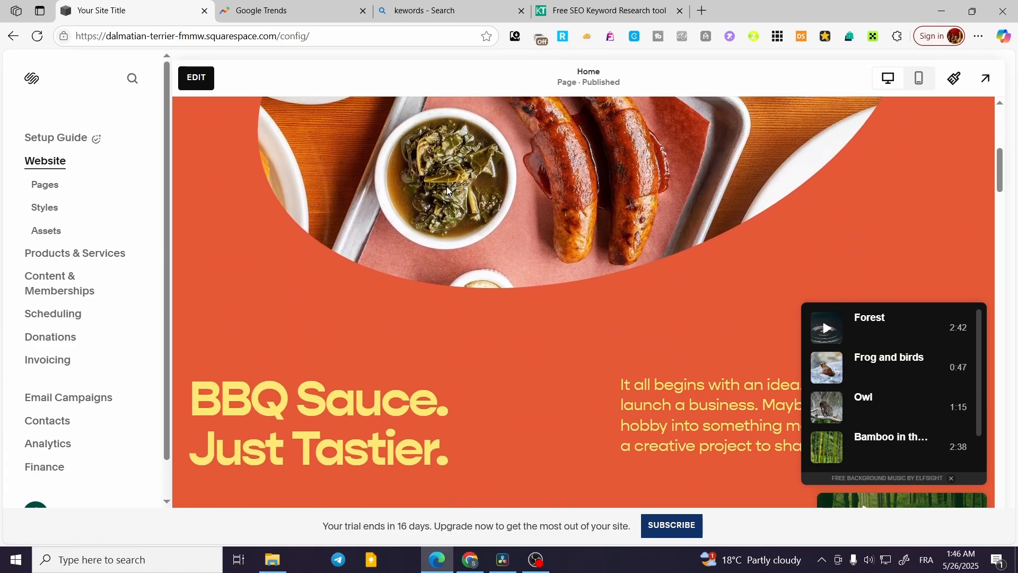
scroll(403, 237, up, 5)
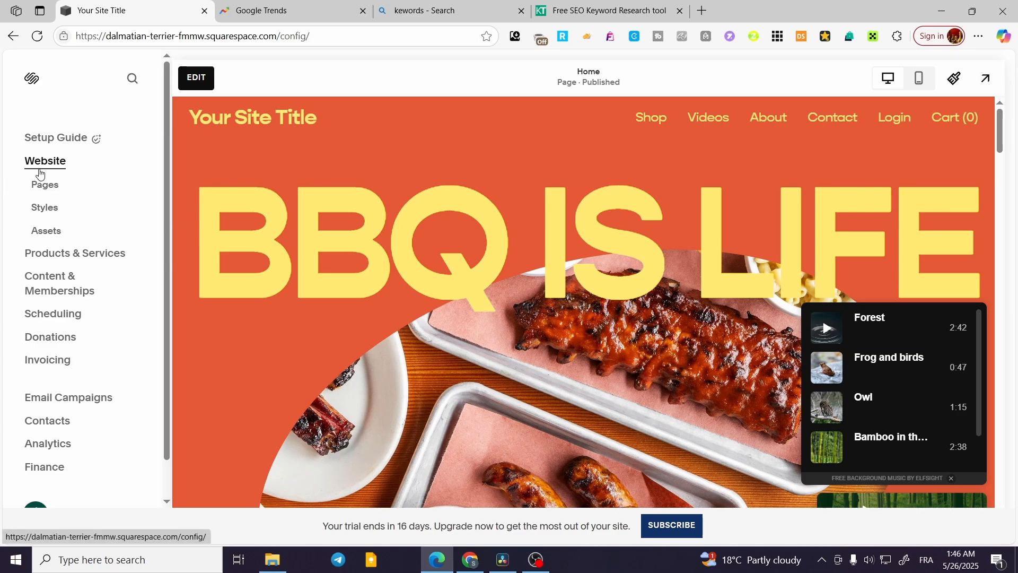
click(196, 78)
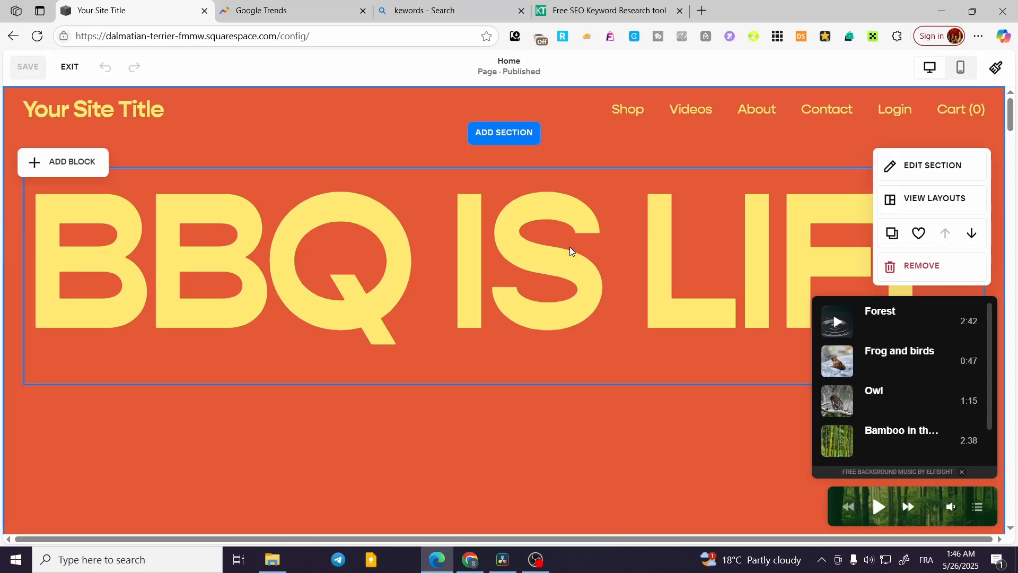
- Inspect the "BBQ Sauce. Just Tastier." heading block and the neighbouring paragraph block on the home page
scroll(435, 345, down, 1)
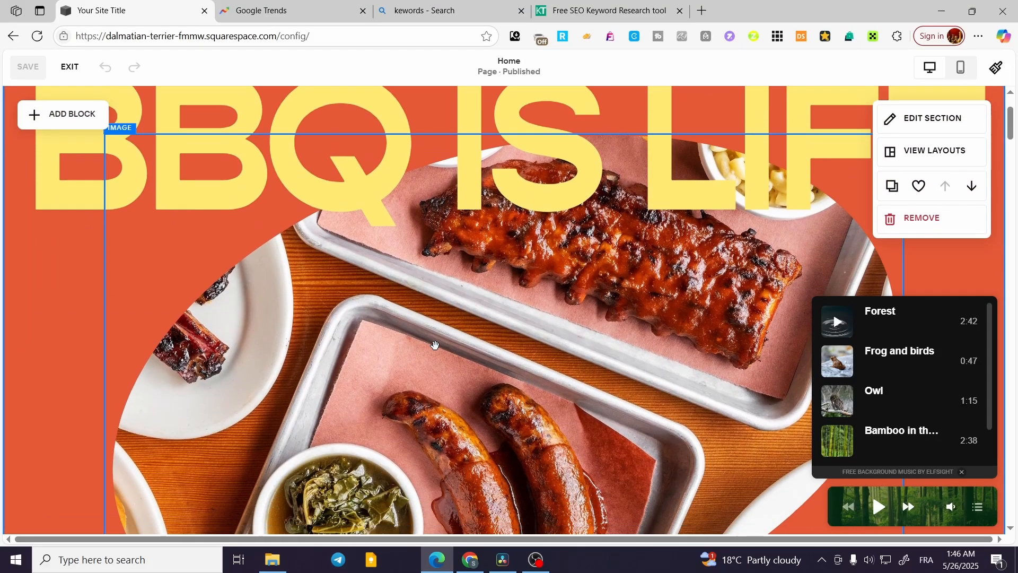
scroll(435, 345, down, 6)
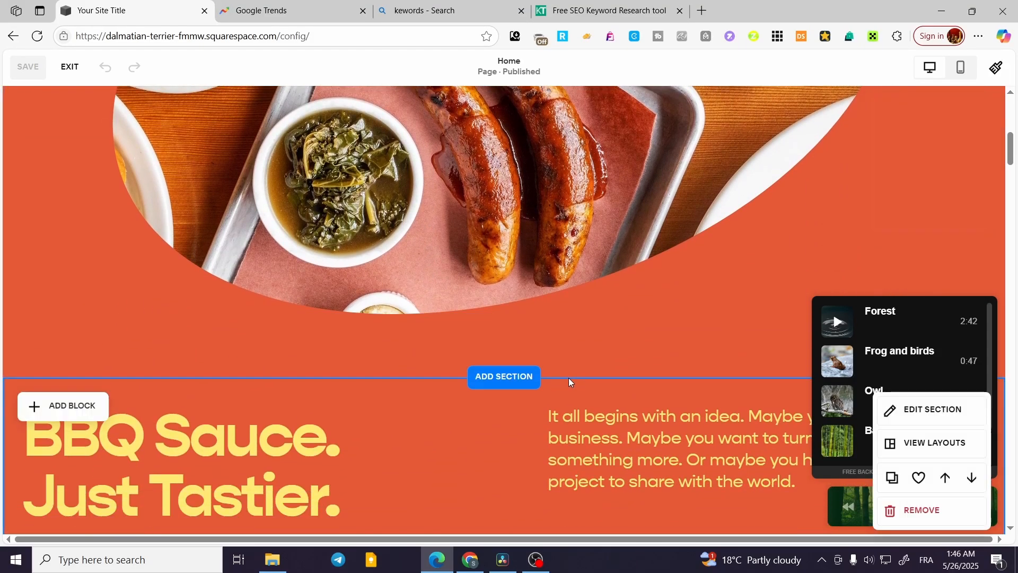
scroll(602, 428, down, 2)
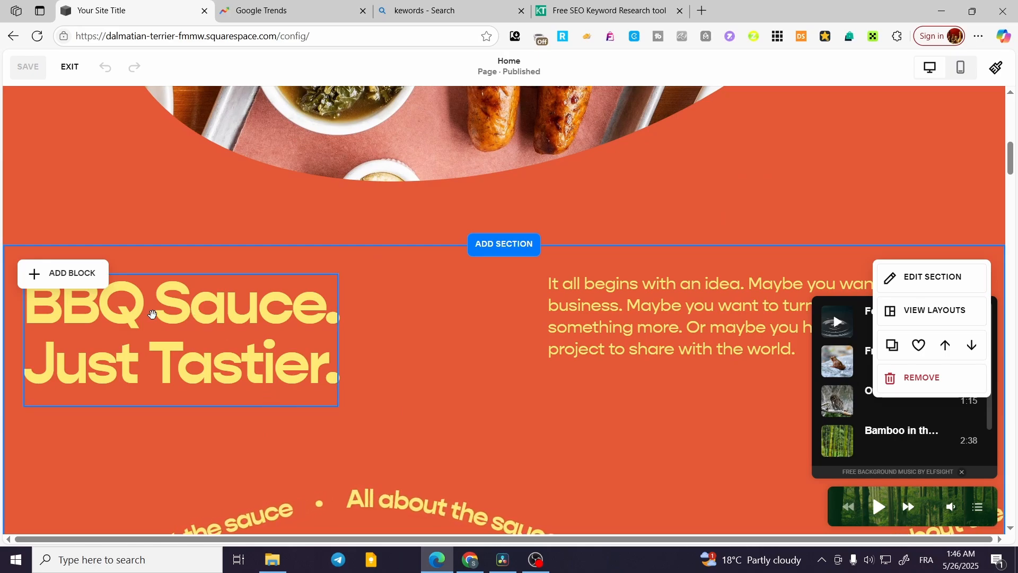
click(152, 315)
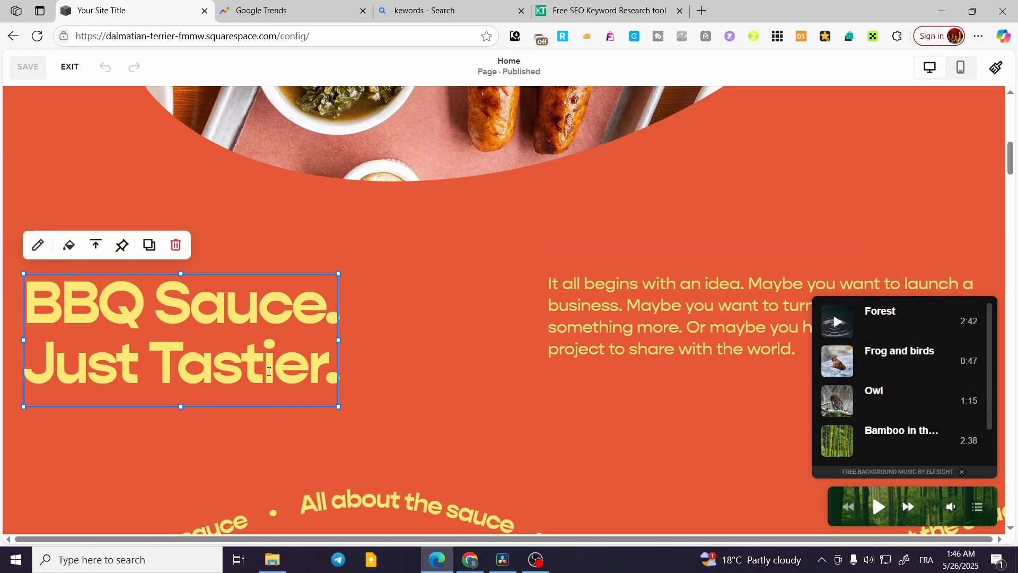
click(583, 341)
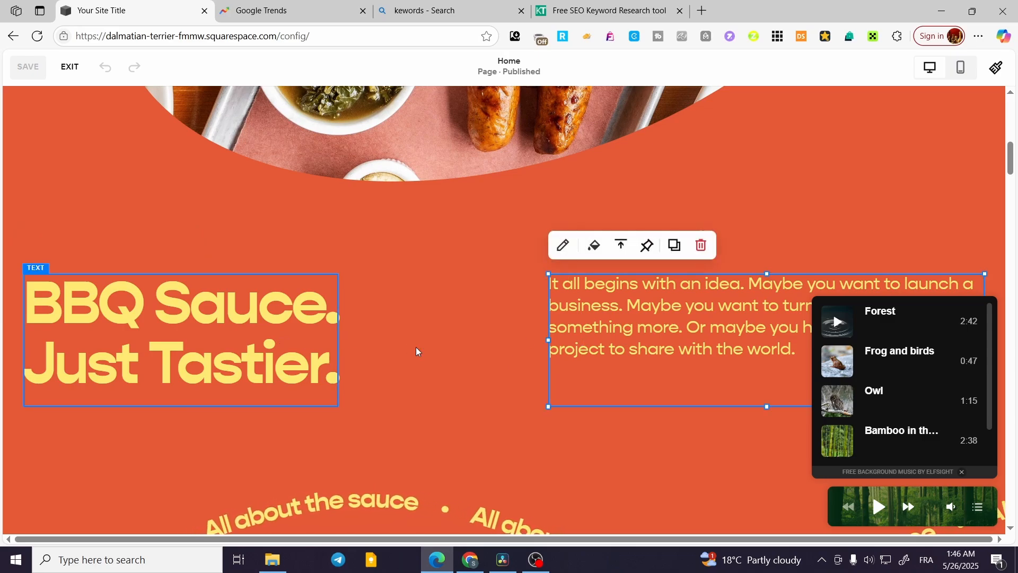
scroll(446, 375, down, 2)
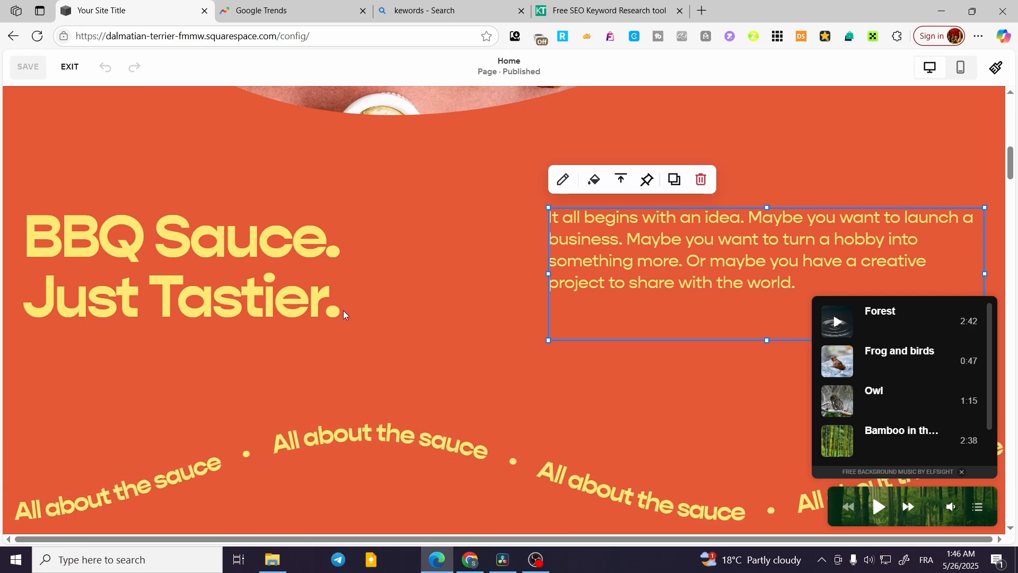
- Check the text style options for the "BBQ Sauce. Just Tastier." heading and select the neighbouring paragraph block
click(175, 268)
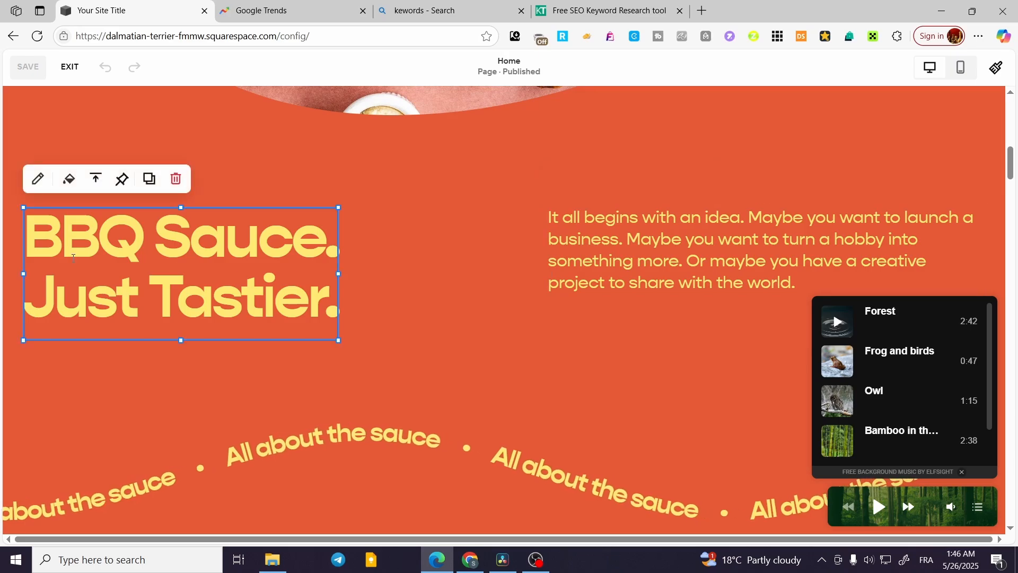
click(37, 178)
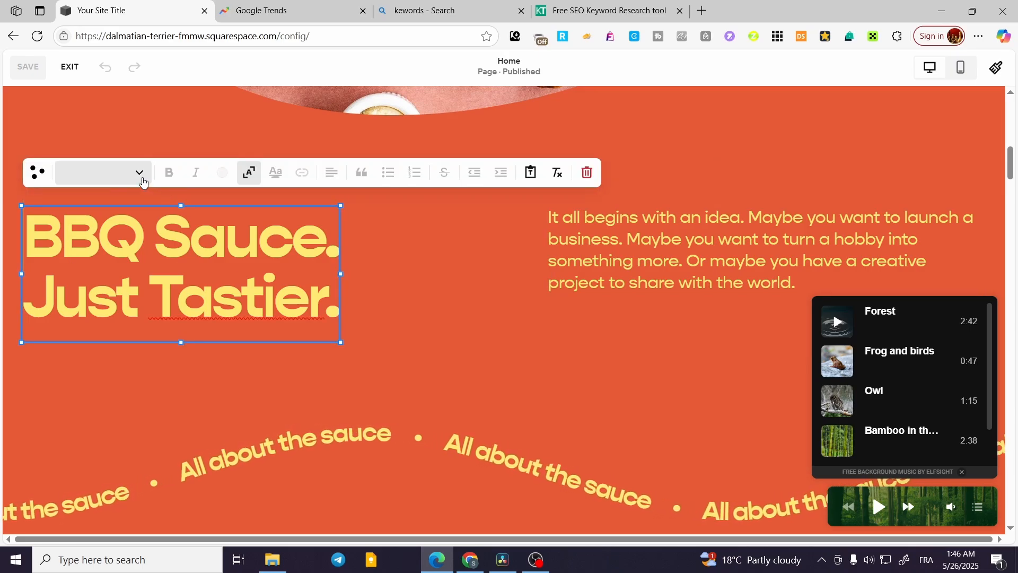
click(140, 173)
click(99, 207)
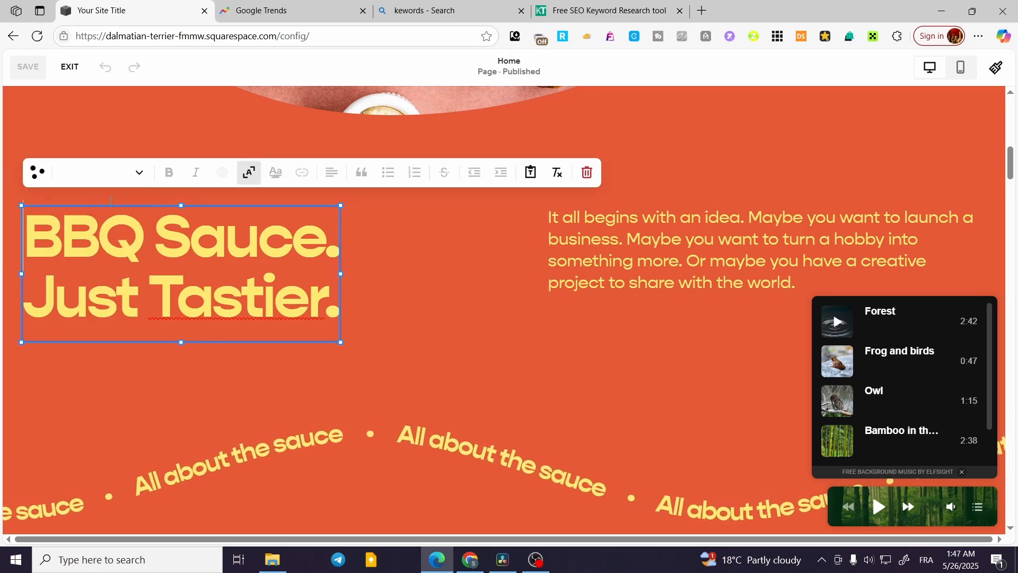
click(140, 173)
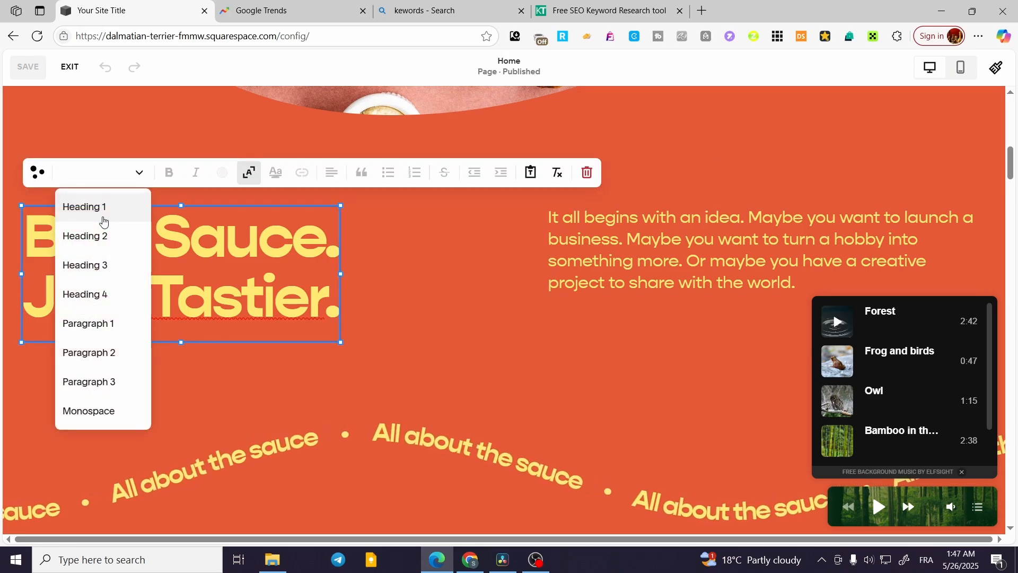
click(477, 263)
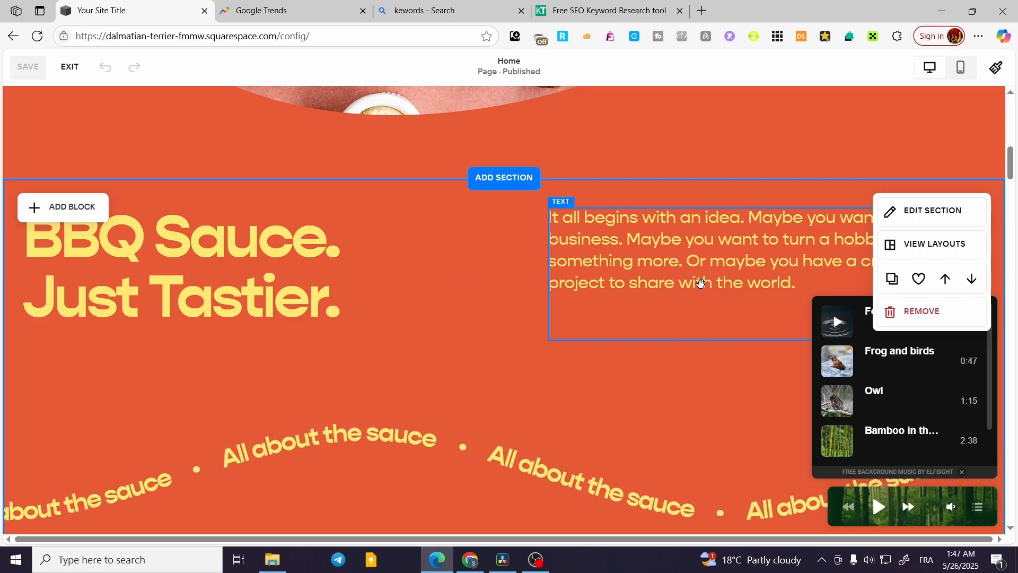
click(701, 283)
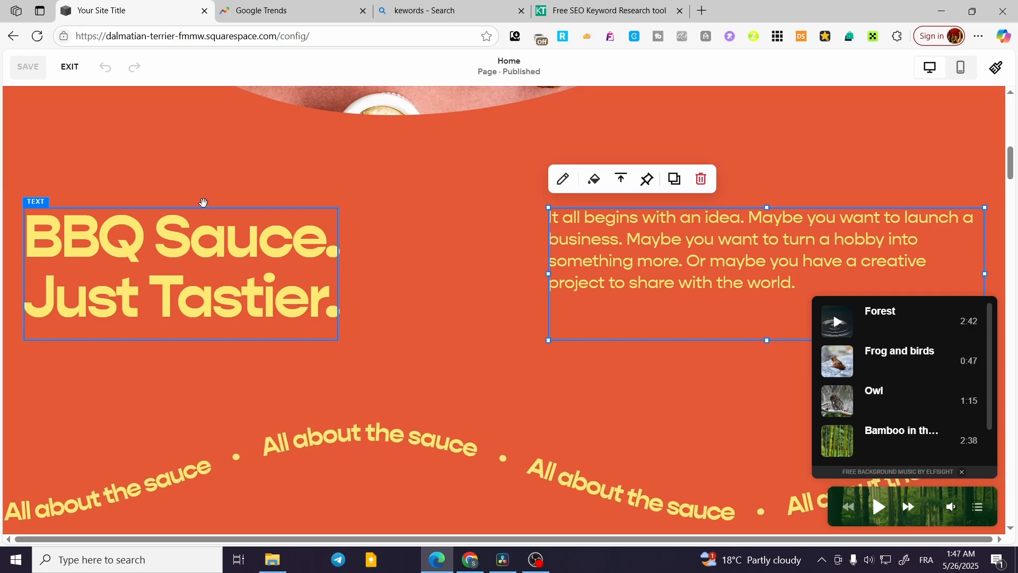
- Switch to Google Trends and look through the list of searches that are trending now
click(295, 11)
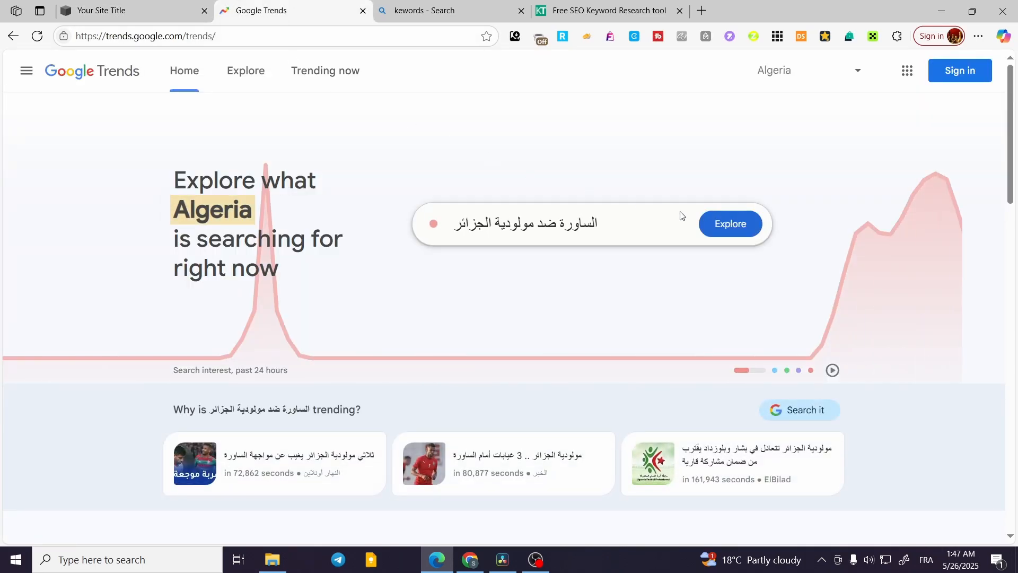
click(352, 85)
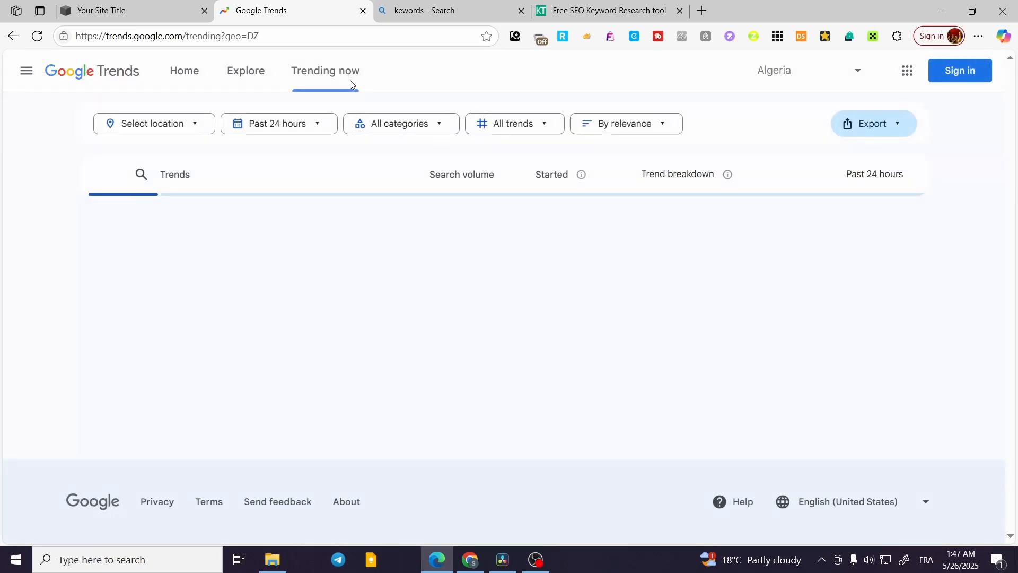
scroll(334, 259, down, 3)
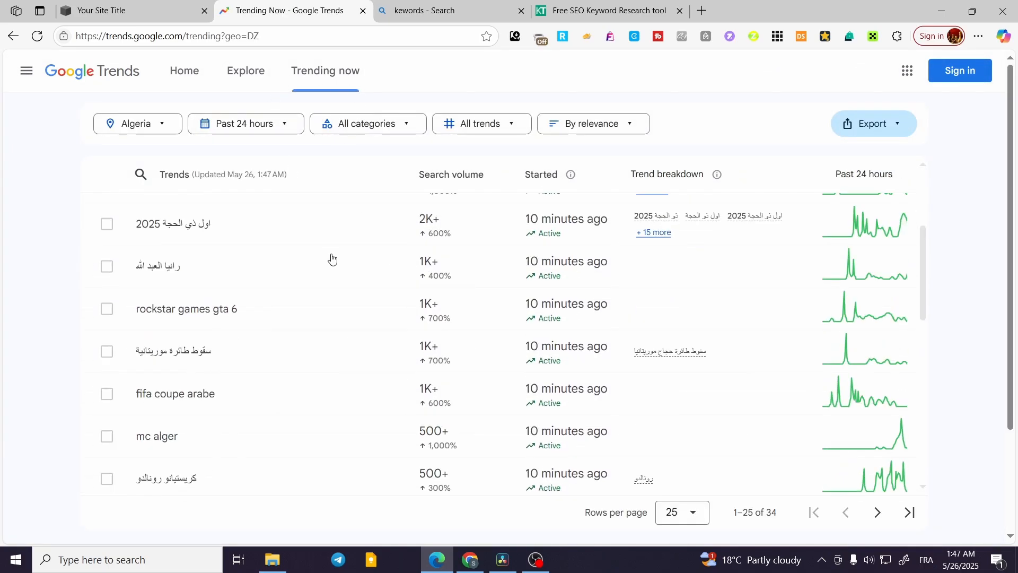
scroll(332, 257, up, 3)
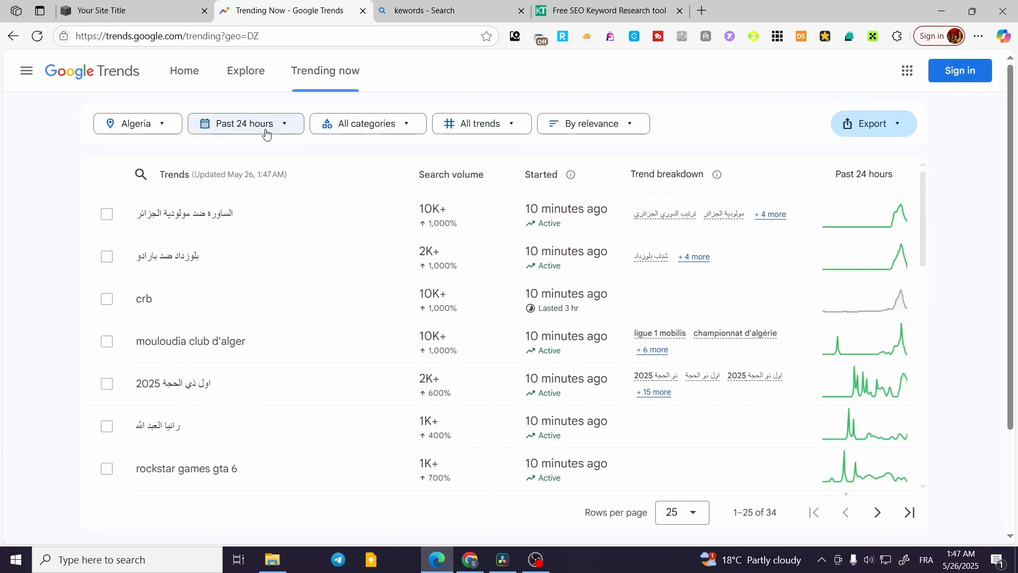
- Set the location of the trending searches to France
click(142, 130)
scroll(218, 345, down, 12)
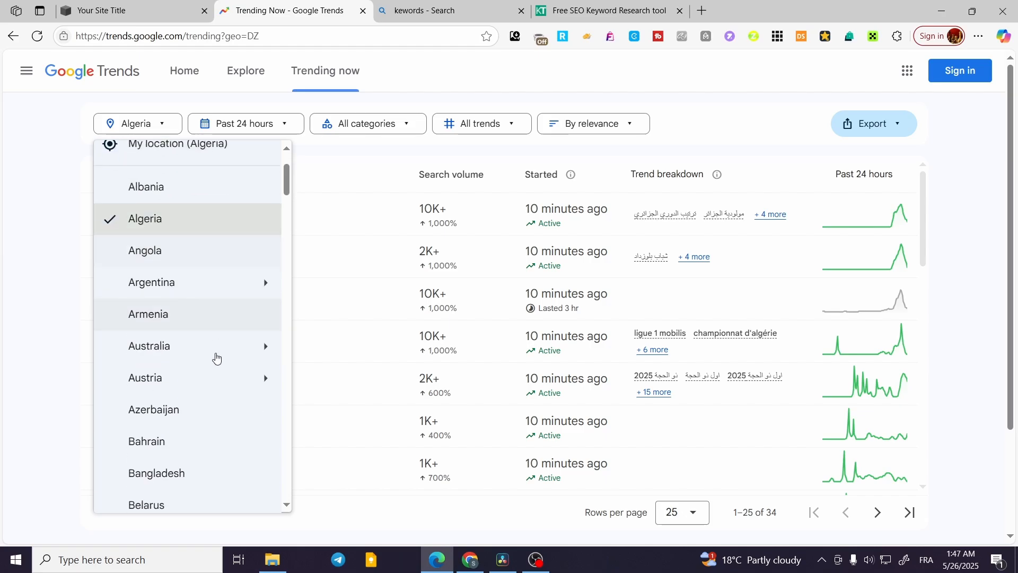
scroll(212, 292, down, 4)
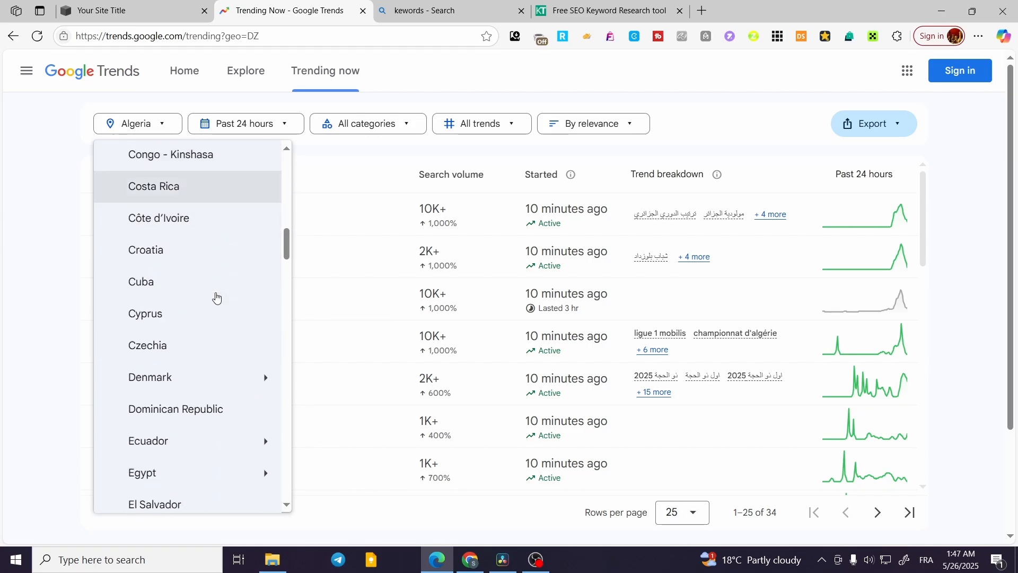
scroll(223, 307, up, 13)
scroll(233, 325, up, 3)
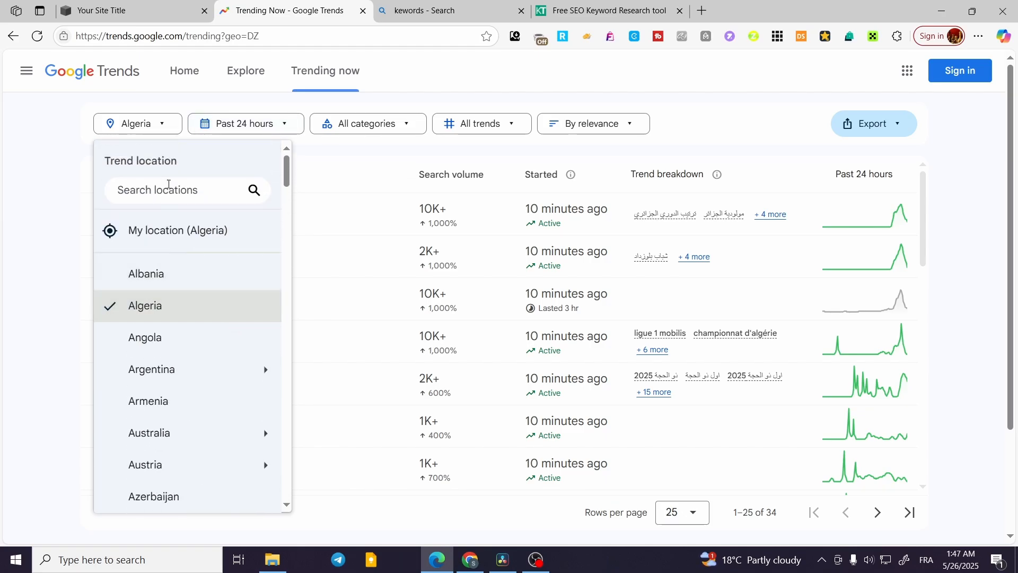
click(168, 189)
text(france)
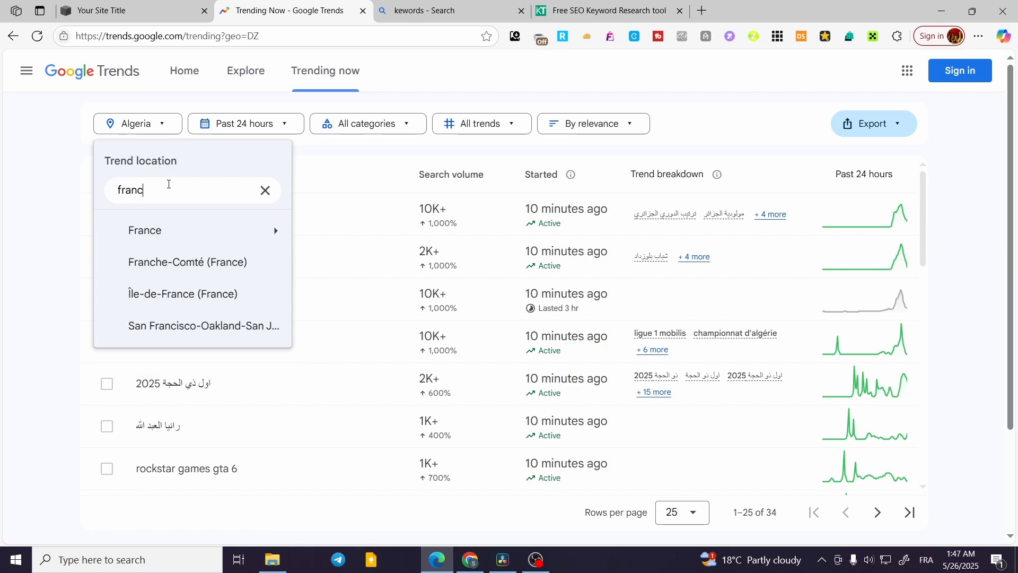
click(175, 230)
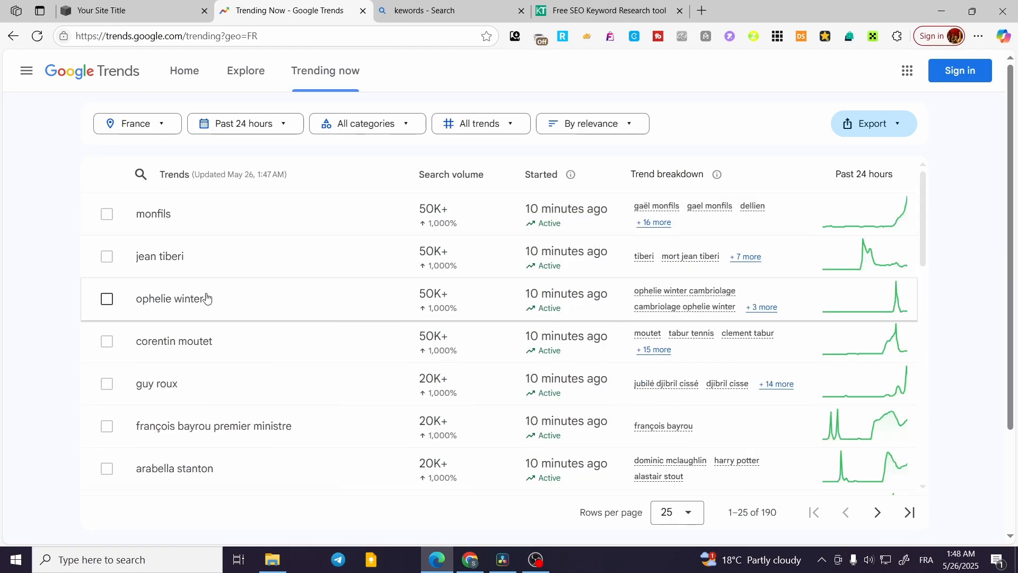
- Copy the keyword "monfils" from the list of trending searches in France
scroll(320, 325, down, 4)
scroll(413, 362, up, 5)
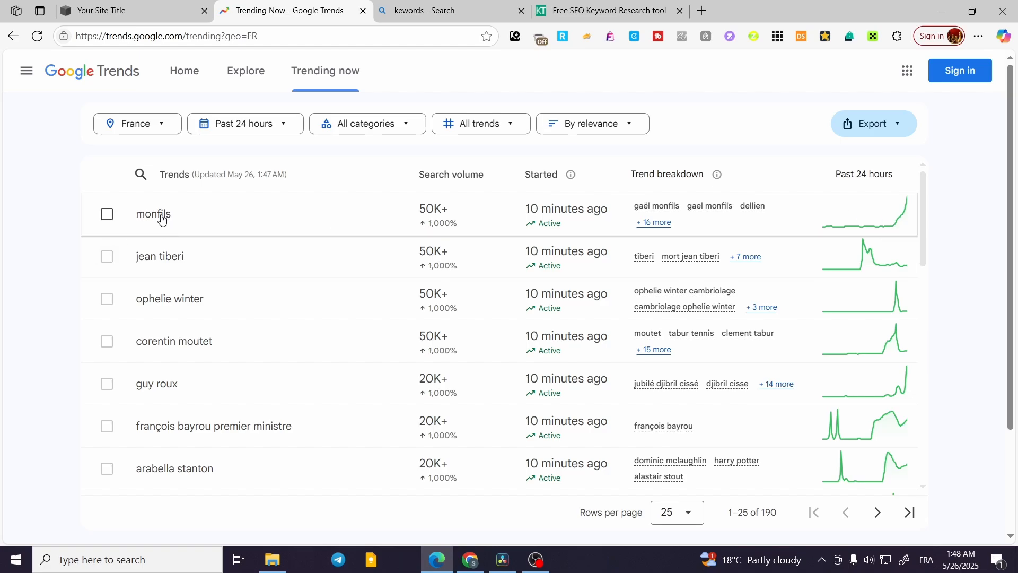
drag(177, 219, 137, 218)
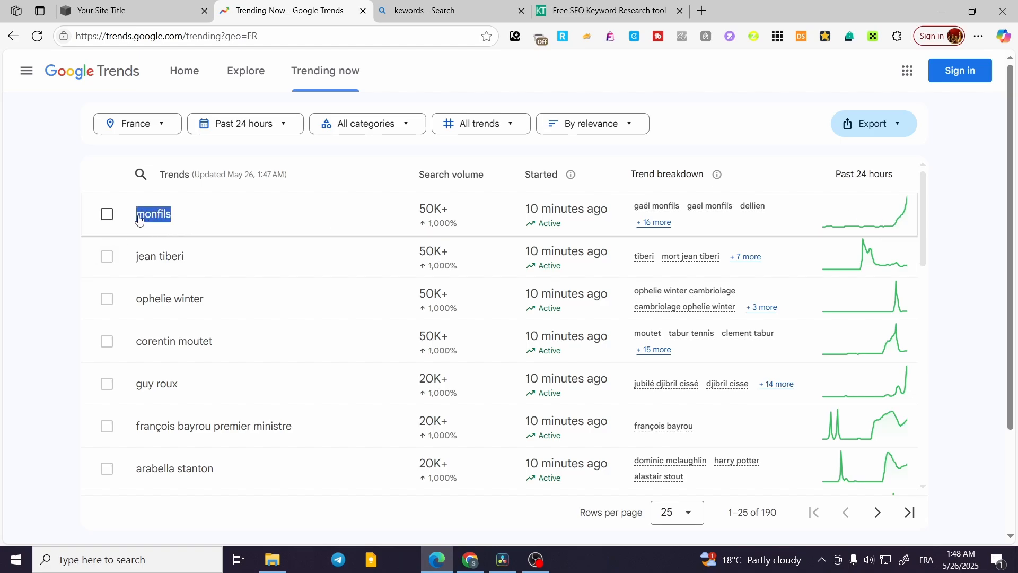
right_click(147, 217)
click(175, 225)
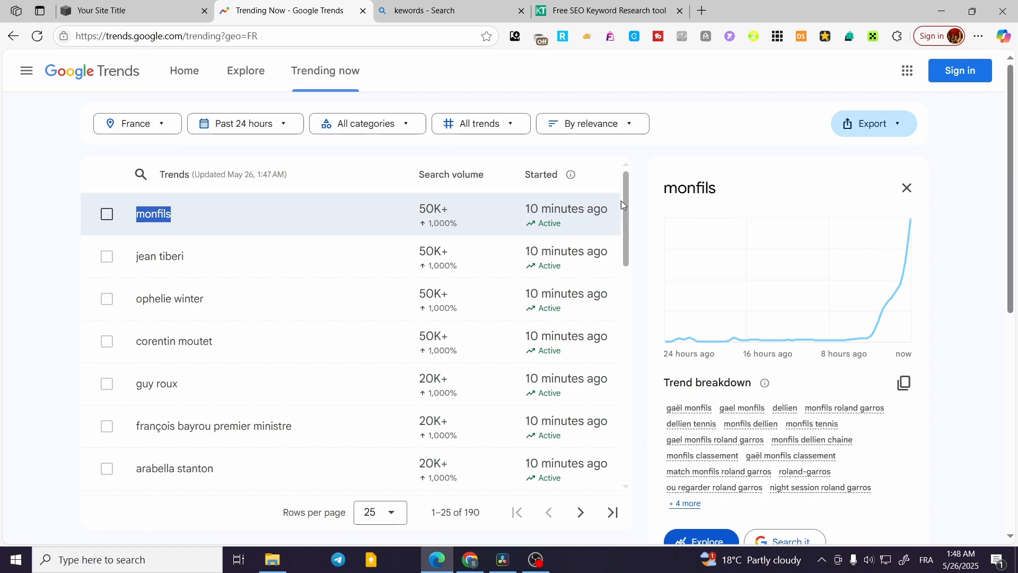
- Switch back to the Squarespace editor and replace the word "Tastier" in the heading with the copied keyword "monfils"
click(93, 16)
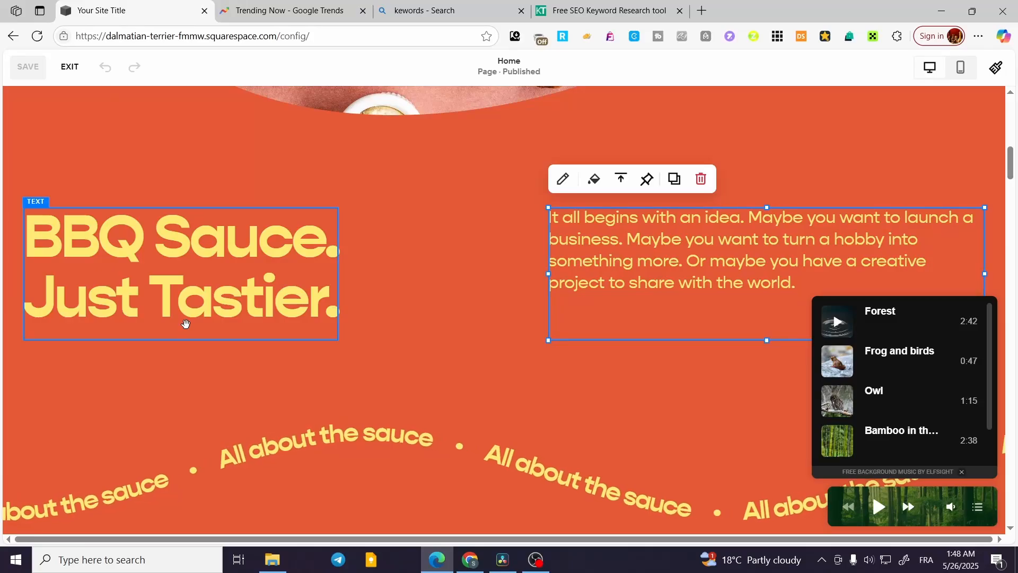
double_click(228, 311)
right_click(247, 303)
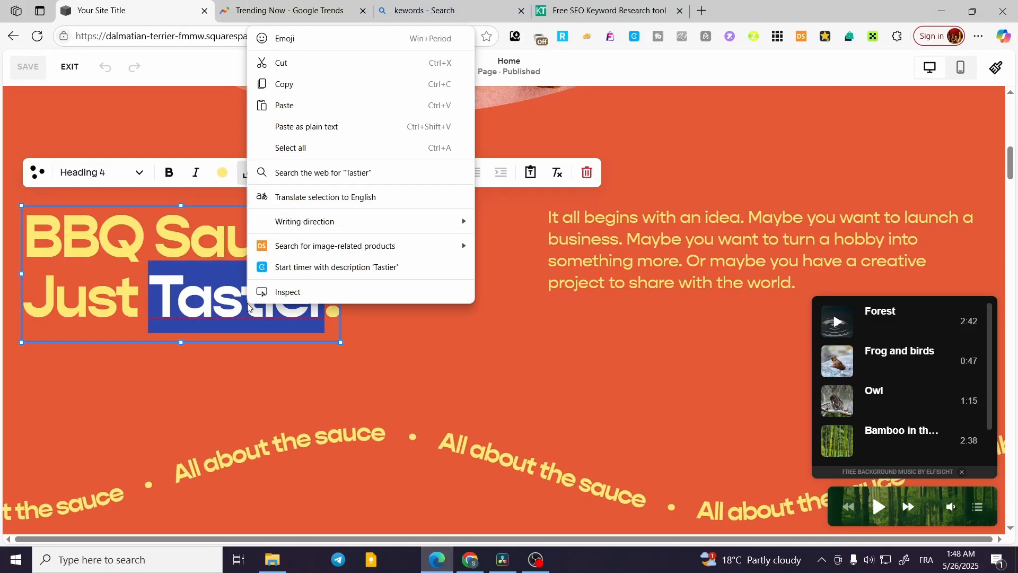
click(352, 105)
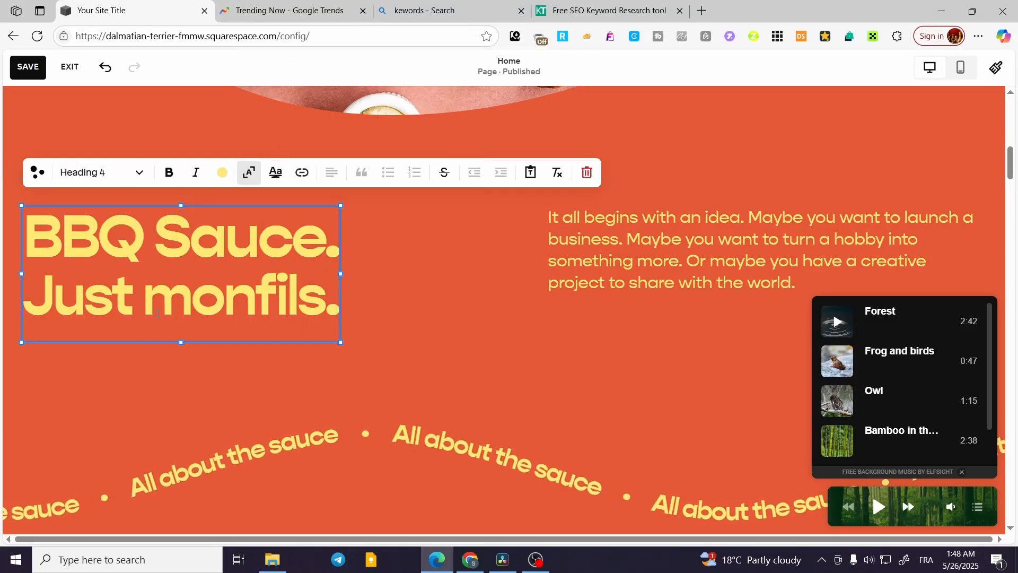
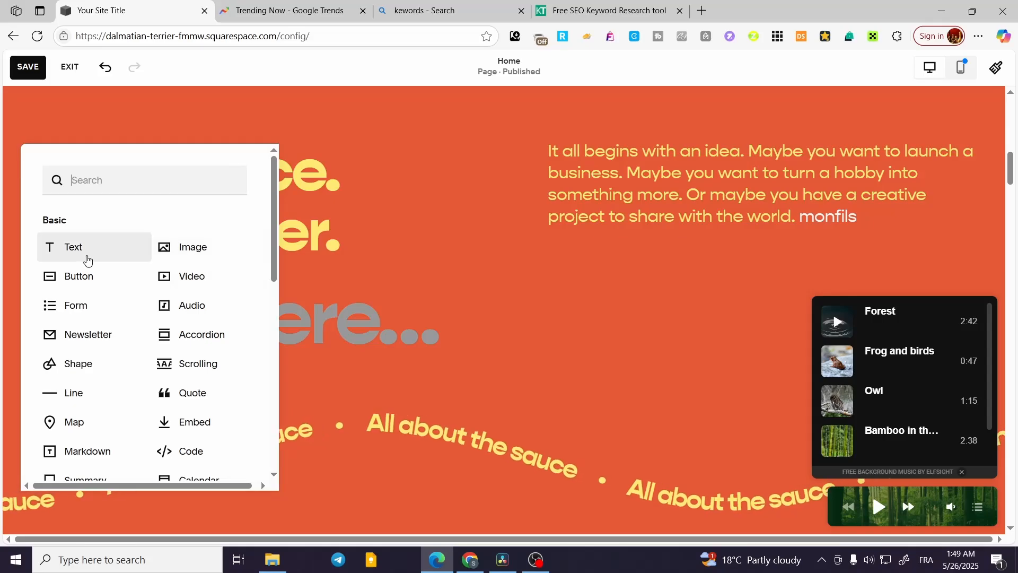
- Add a text block to the BBQ Sauce section and place it below the paragraph, above the curved scrolling text
click(85, 249)
drag(140, 291, 499, 286)
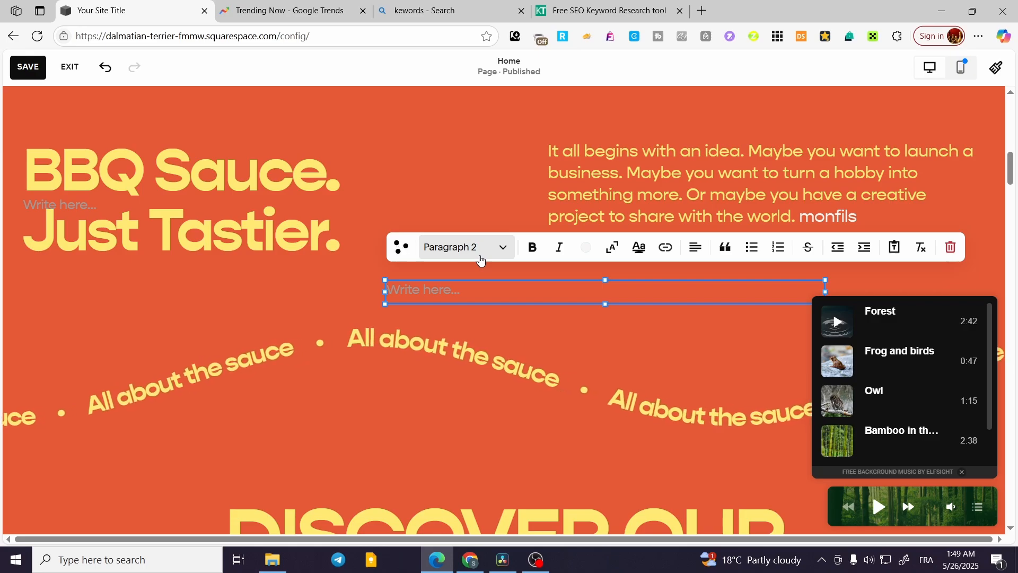
- Move the two empty text blocks in the BBQ Sauce section to sit side by side just below the heading
click(481, 257)
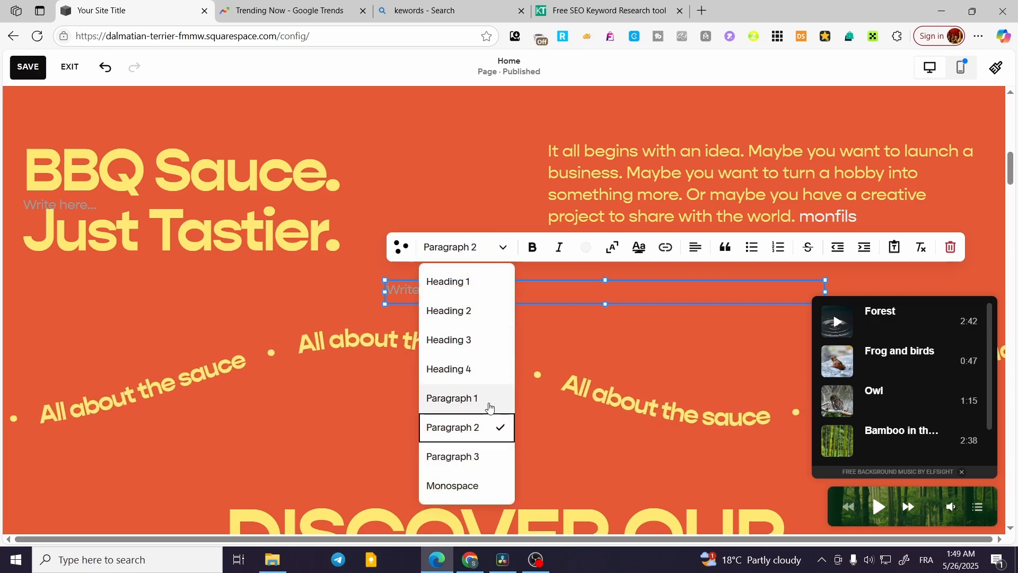
click(450, 166)
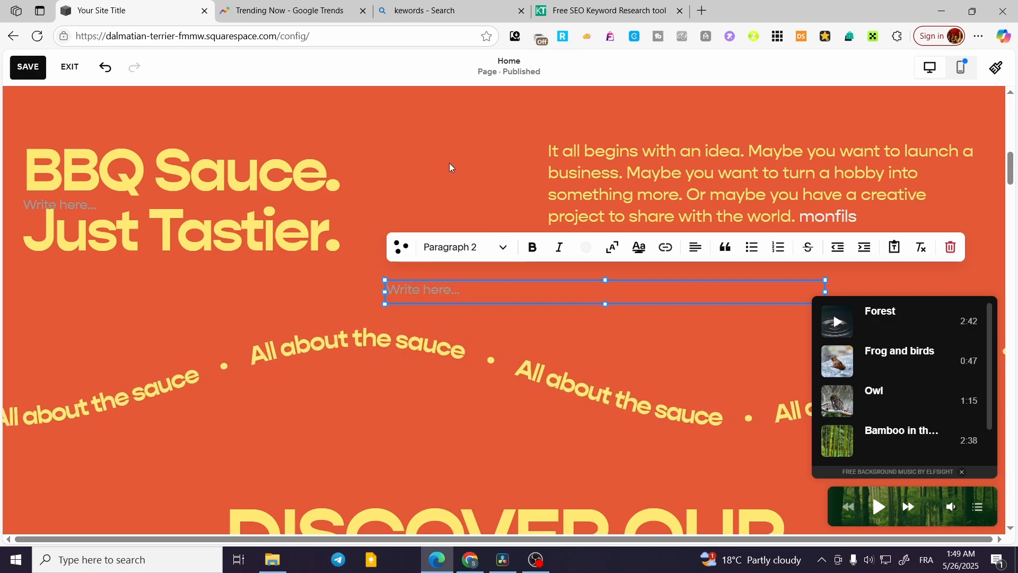
click(557, 300)
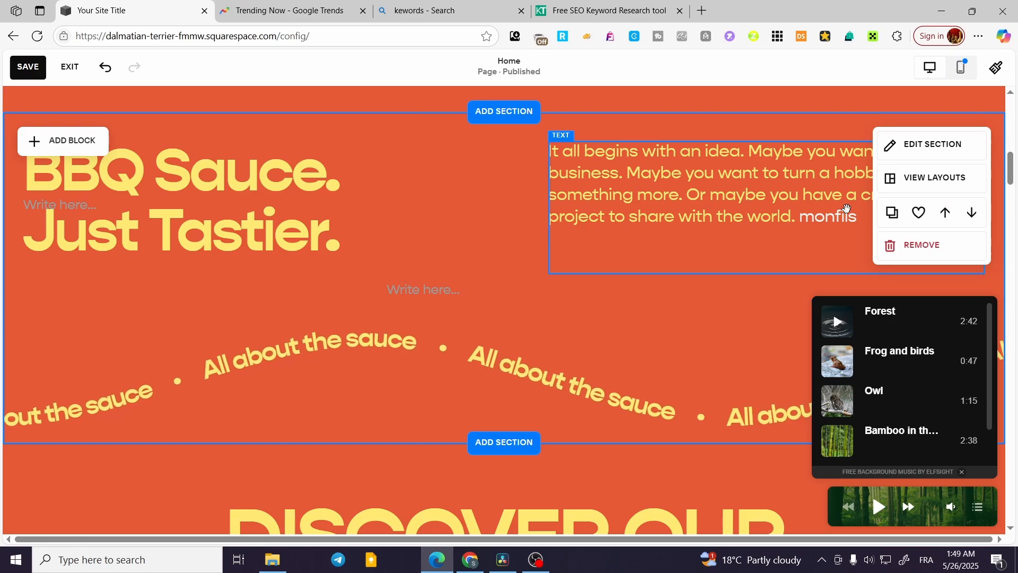
drag(89, 214, 91, 288)
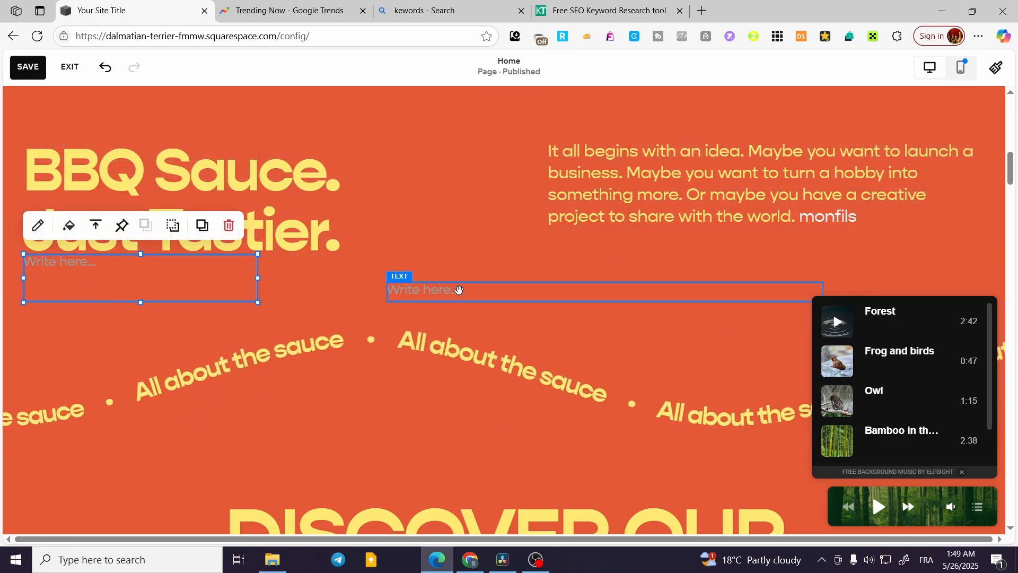
drag(457, 289, 432, 267)
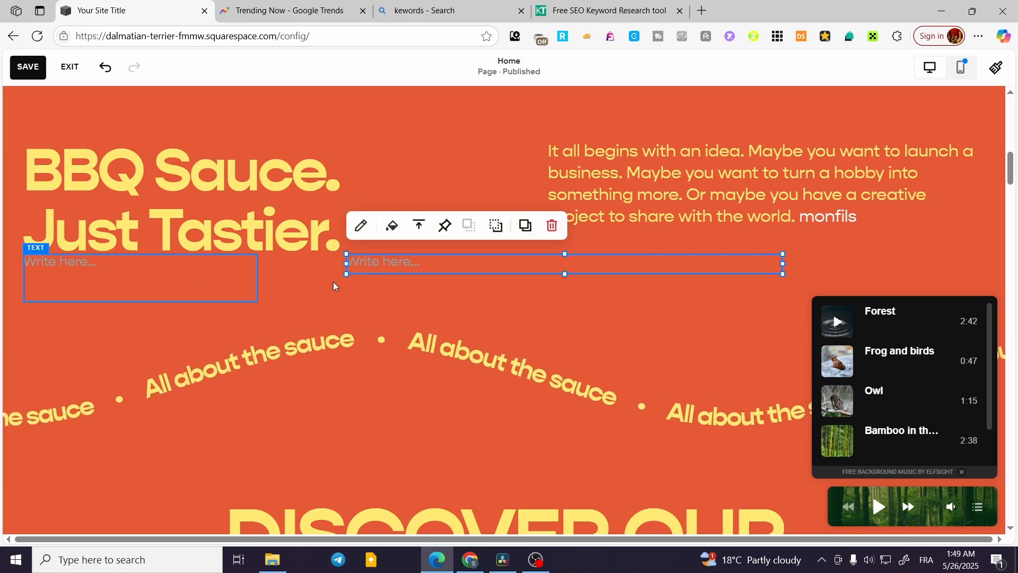
- Exit the home page editor without saving and discard the changes
scroll(622, 302, down, 5)
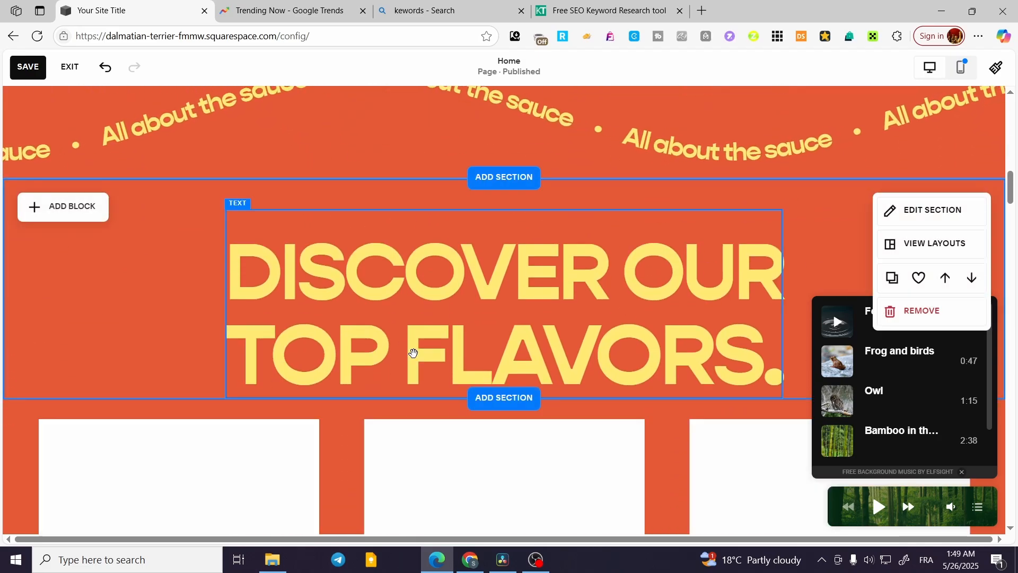
scroll(236, 318, up, 15)
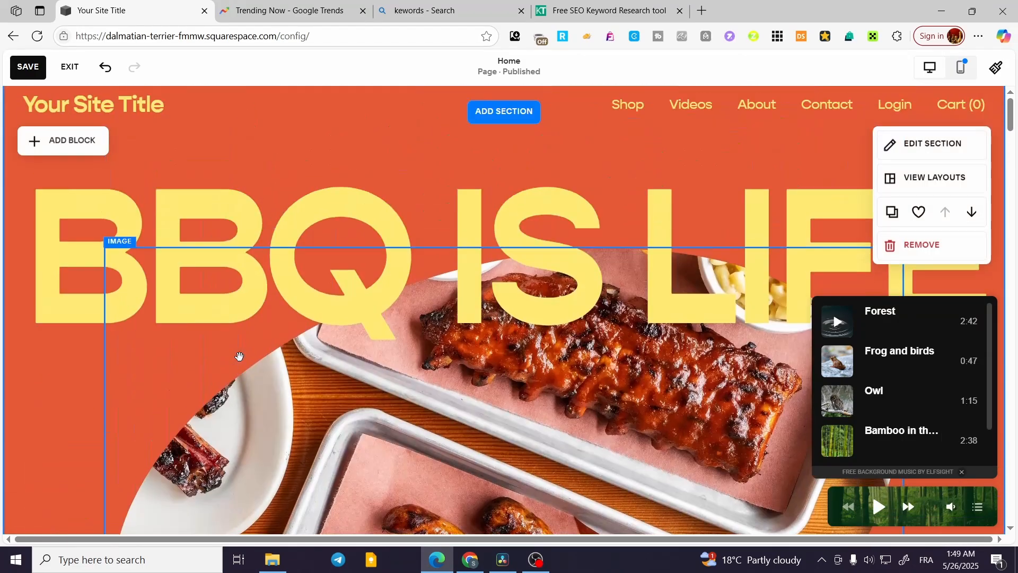
click(70, 66)
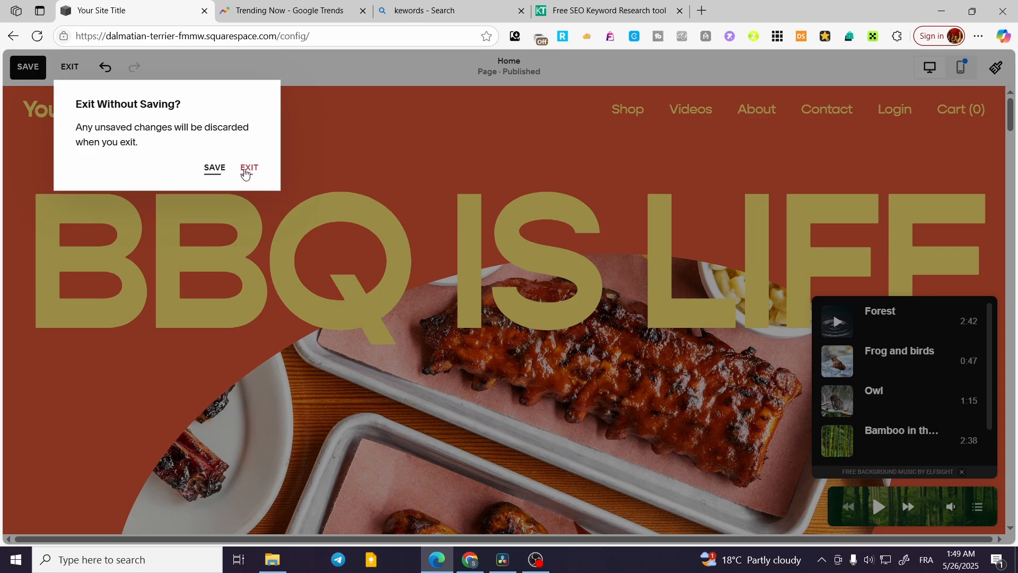
click(246, 169)
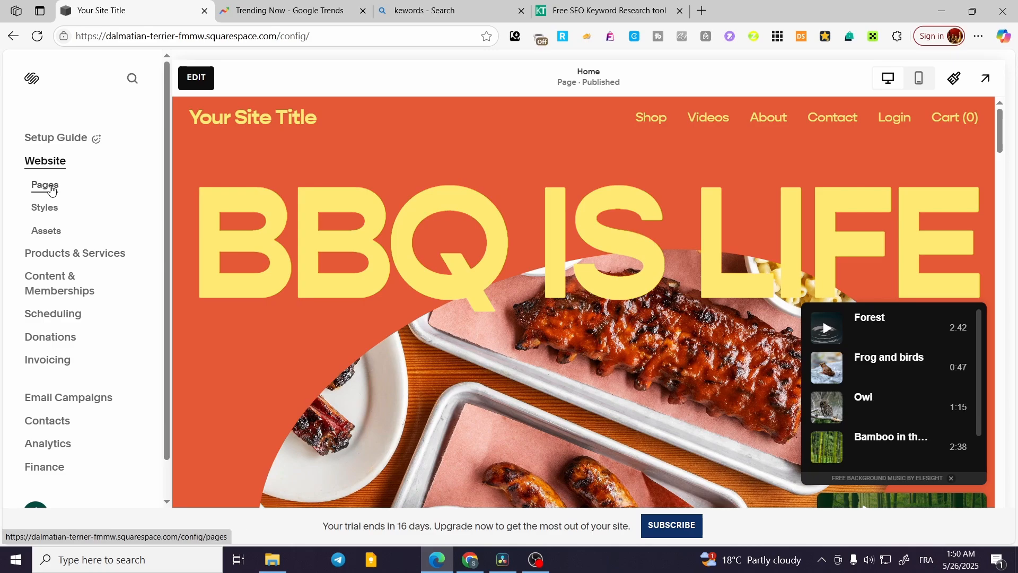
- Add a Blog page to the Main Navigation using the first layout, with one large image and centred text per post
click(52, 189)
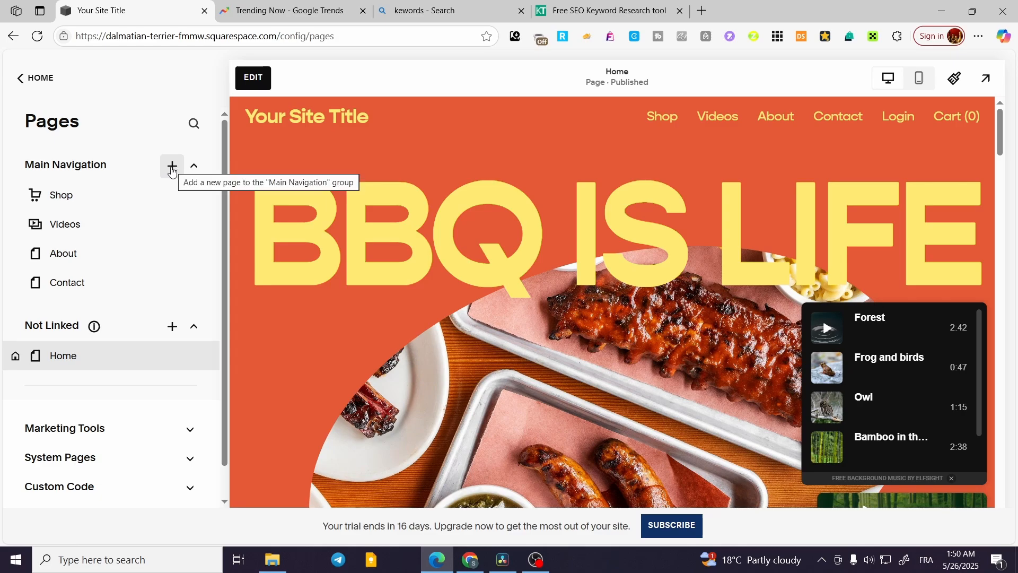
click(172, 168)
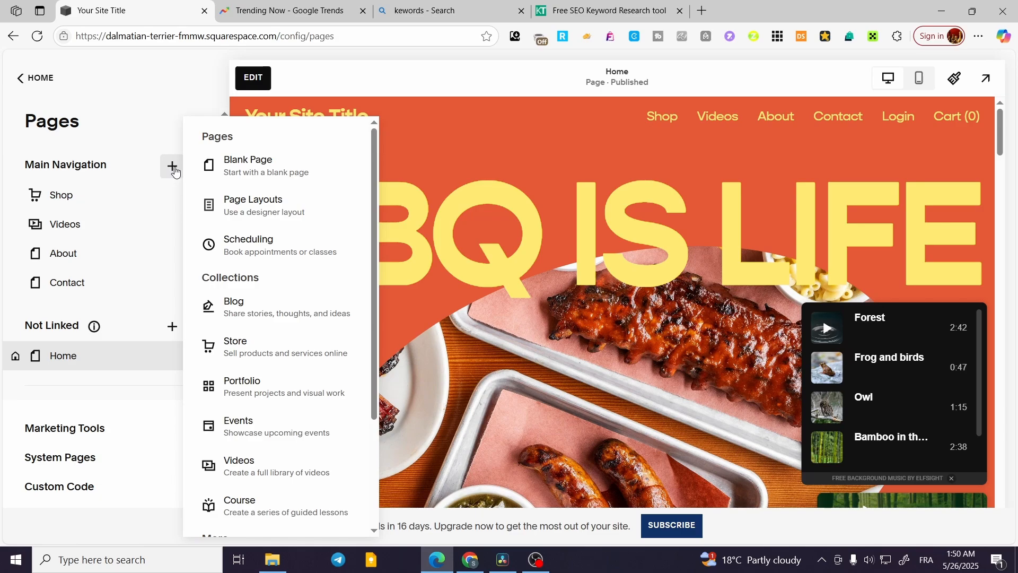
scroll(312, 181, down, 3)
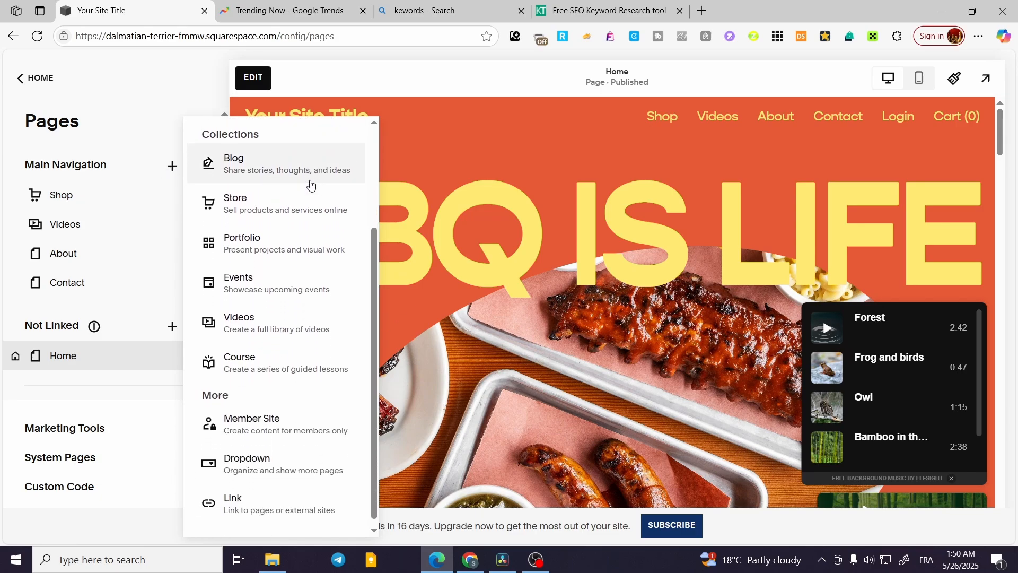
scroll(301, 447, up, 3)
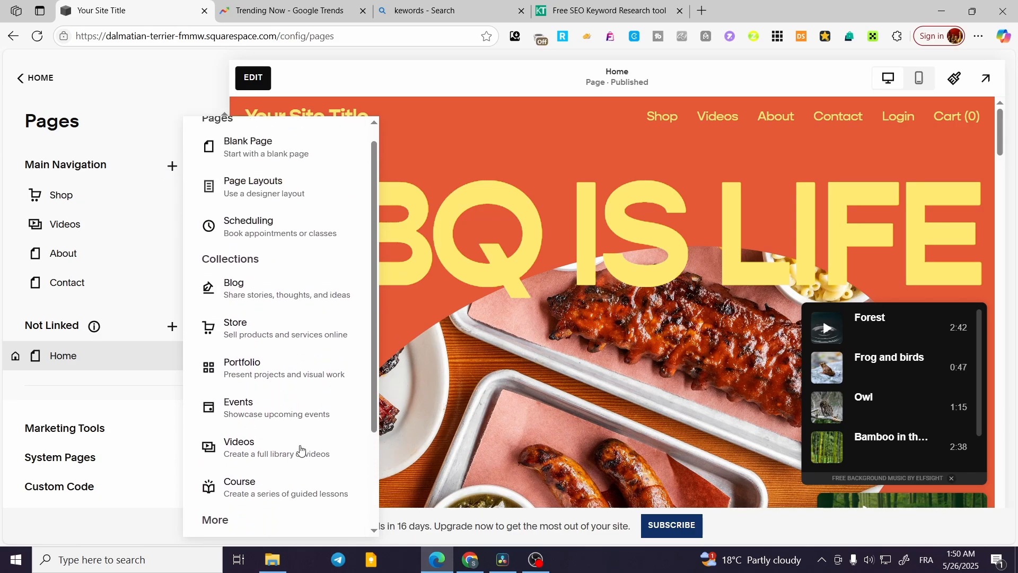
drag(259, 260, 199, 259)
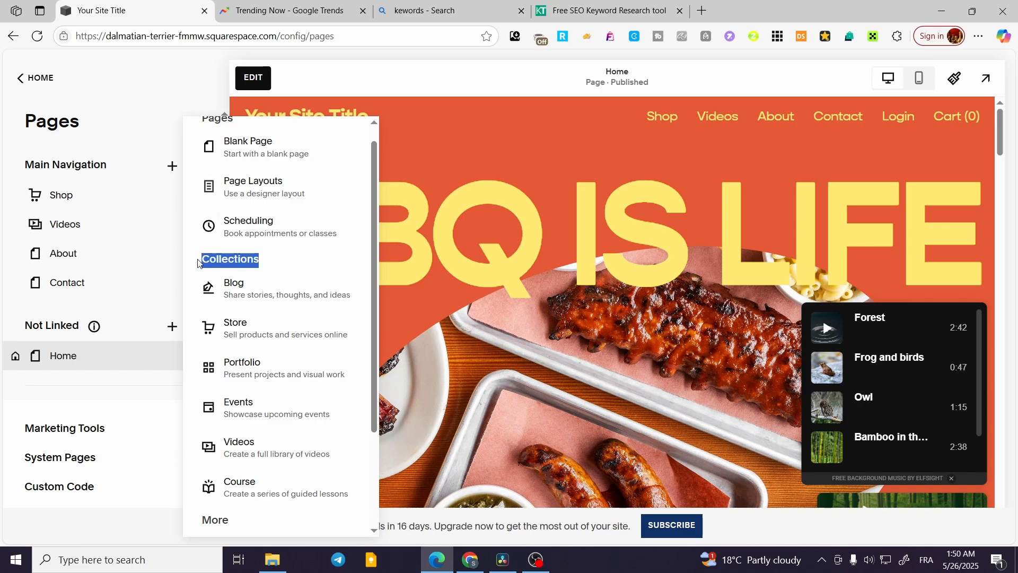
click(273, 291)
click(274, 290)
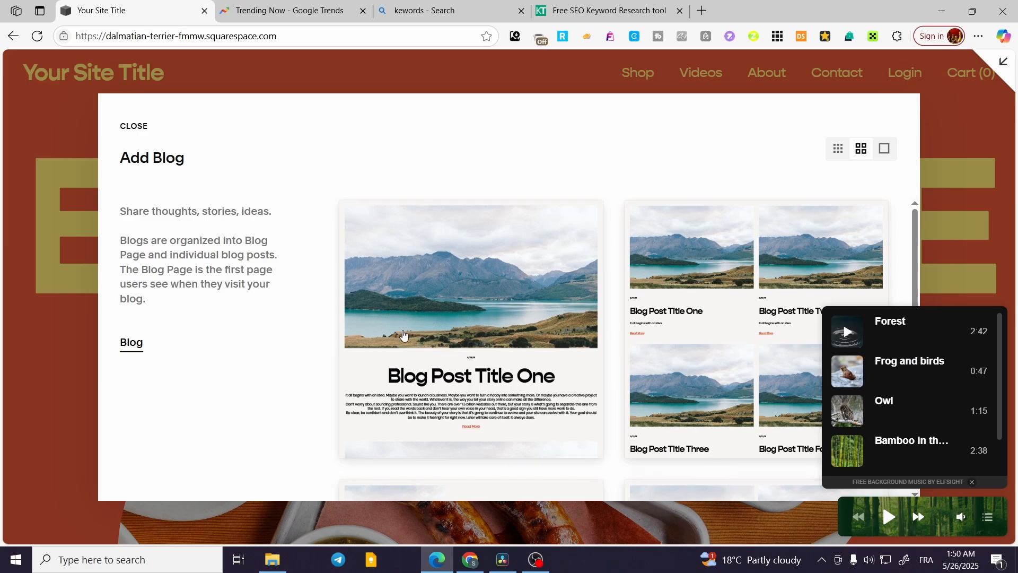
scroll(587, 330, down, 3)
scroll(455, 372, up, 4)
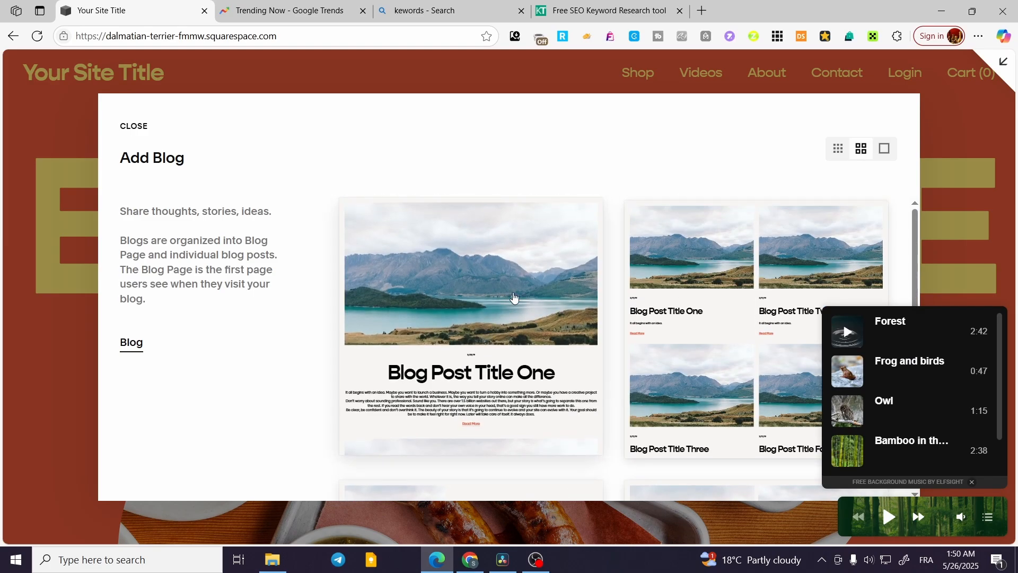
click(513, 294)
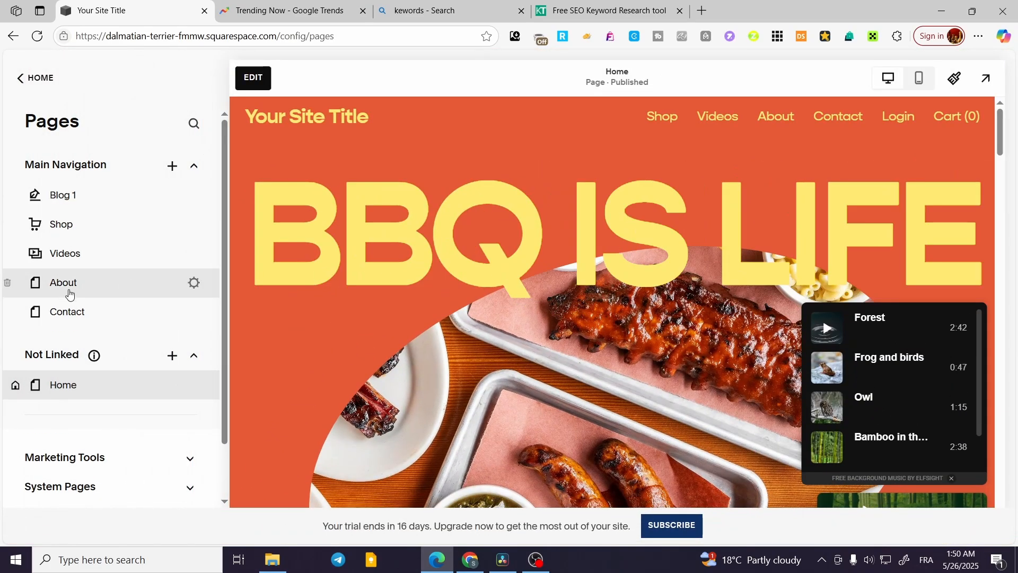
- Delete the Elfsight Background Music code from the Code Injection header, save, and return to the Pages list
scroll(135, 406, down, 2)
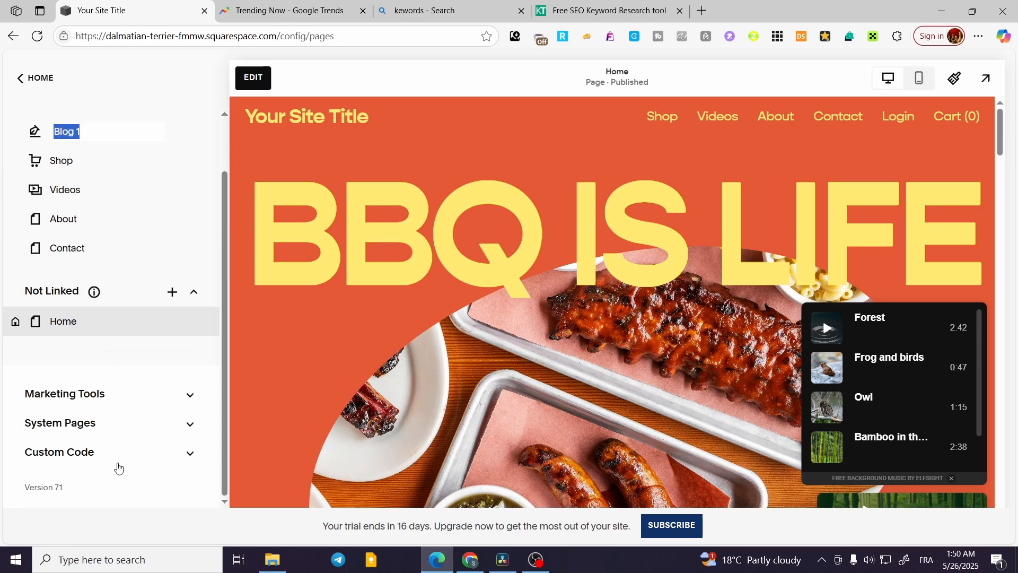
click(116, 457)
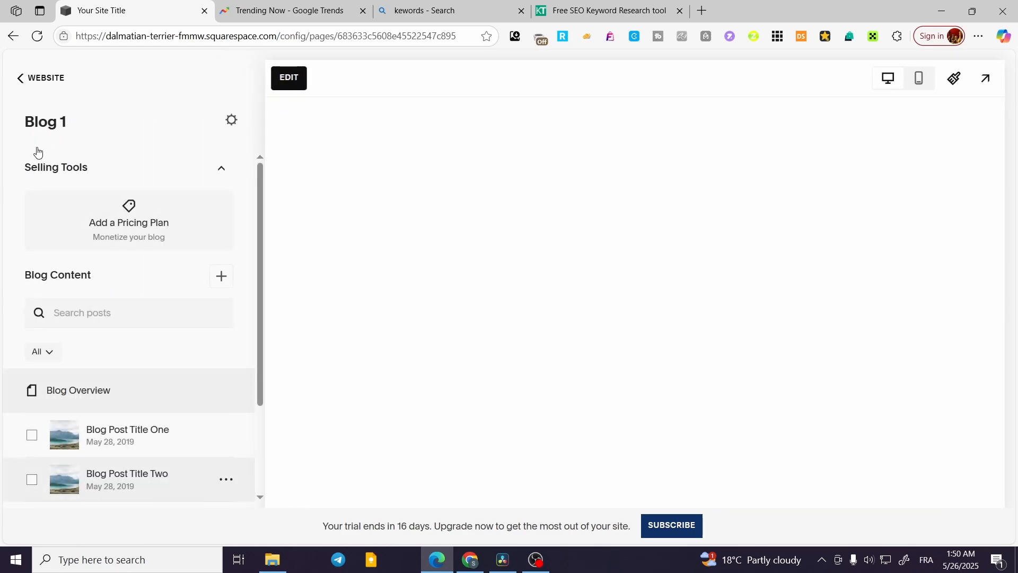
click(41, 77)
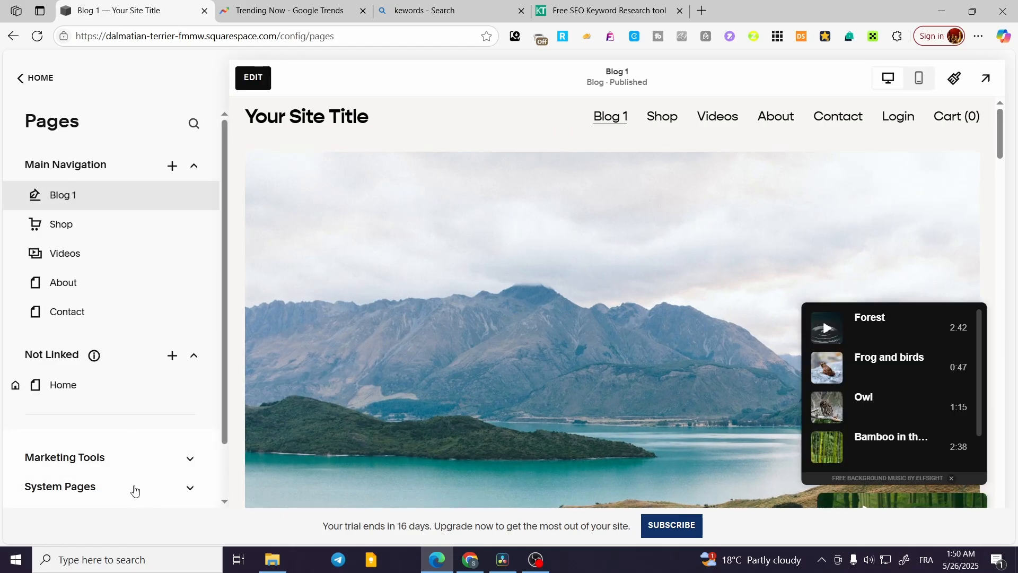
scroll(106, 467, down, 3)
scroll(116, 451, down, 1)
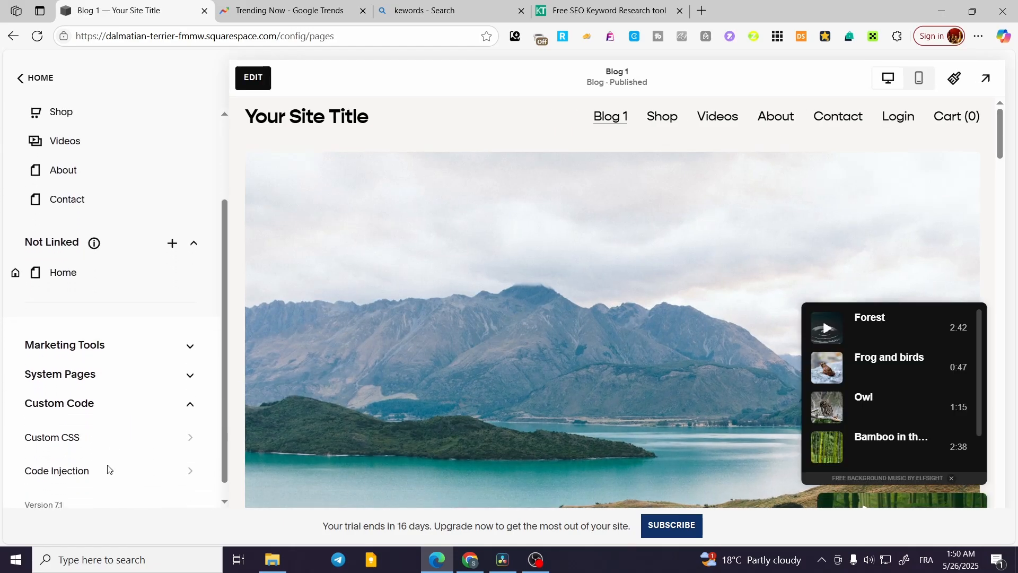
click(108, 469)
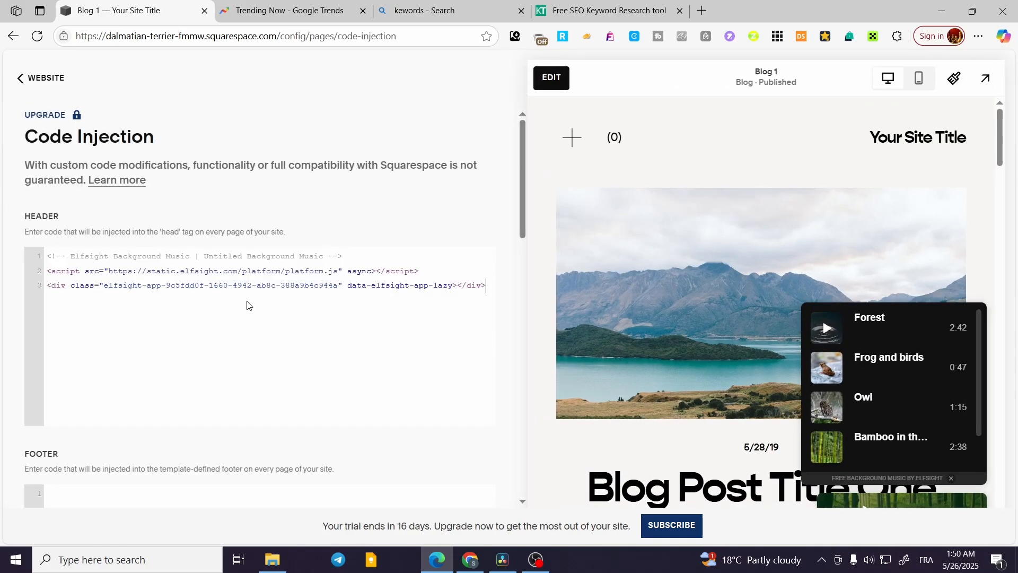
key(ctrl+a)
key(BackSpace)
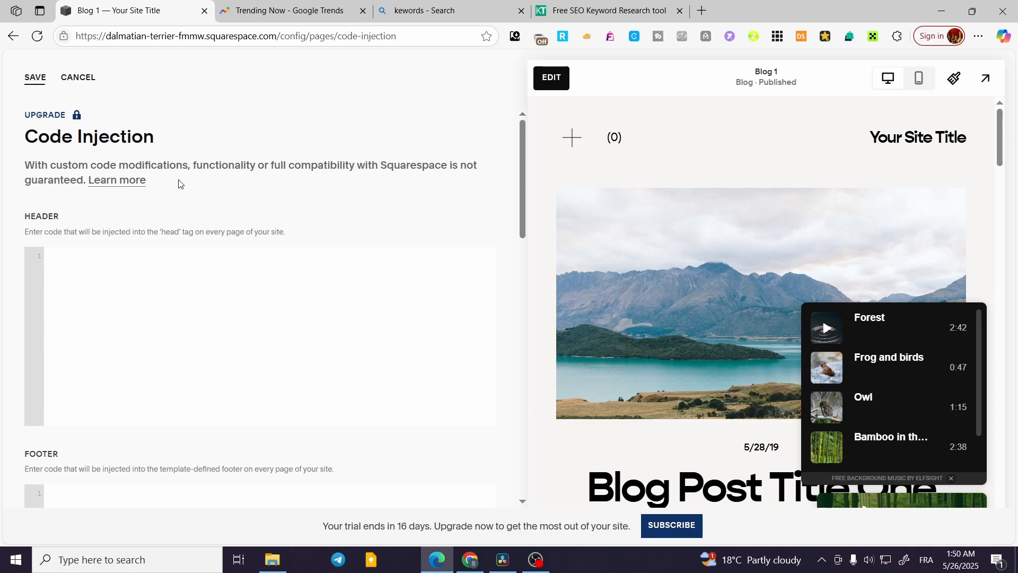
key(ctrl+s)
click(20, 78)
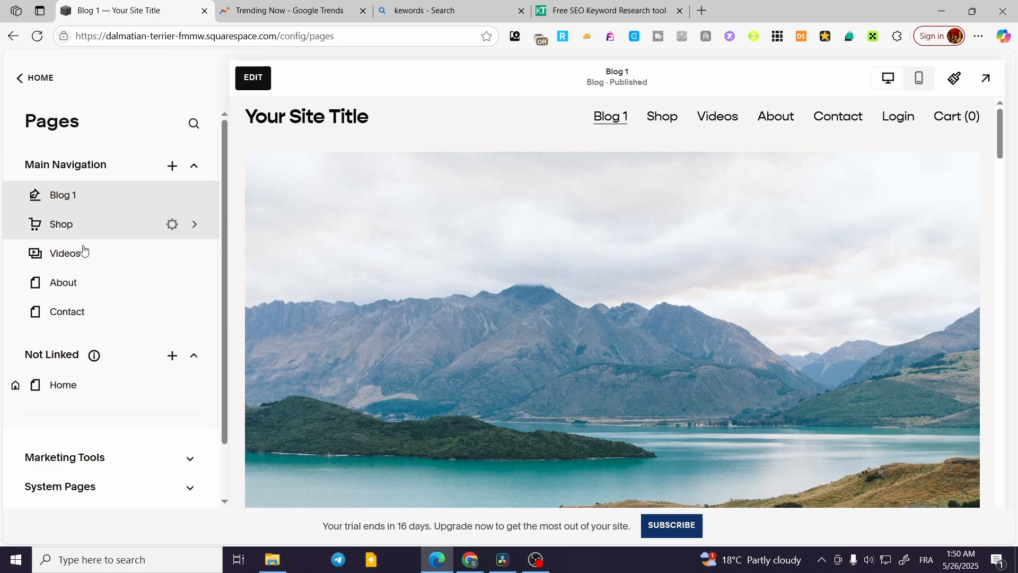
- Open the Blog 1 page and open its post "Blog Post Title One" for editing
click(71, 200)
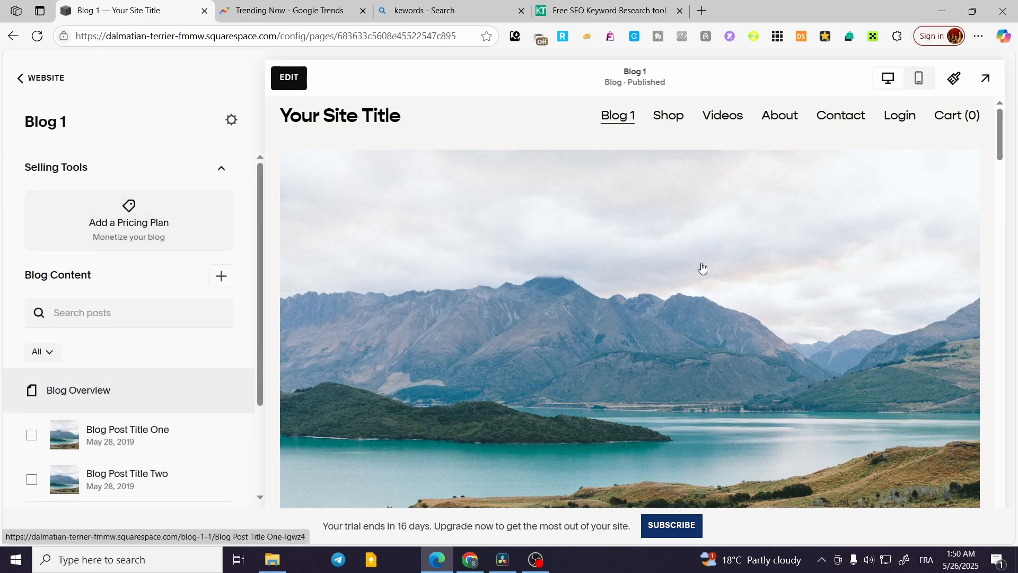
scroll(708, 264, down, 8)
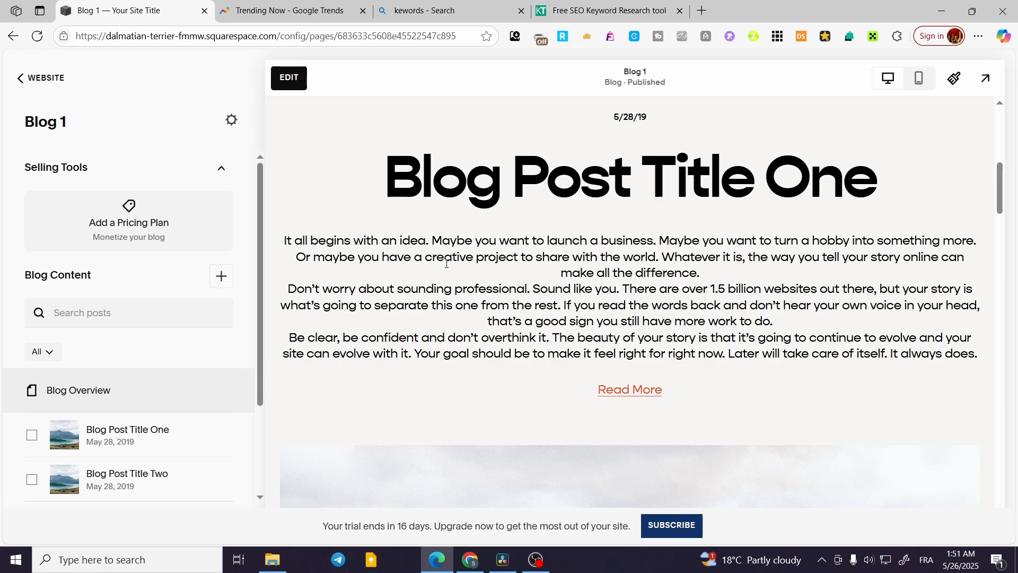
scroll(175, 400, down, 3)
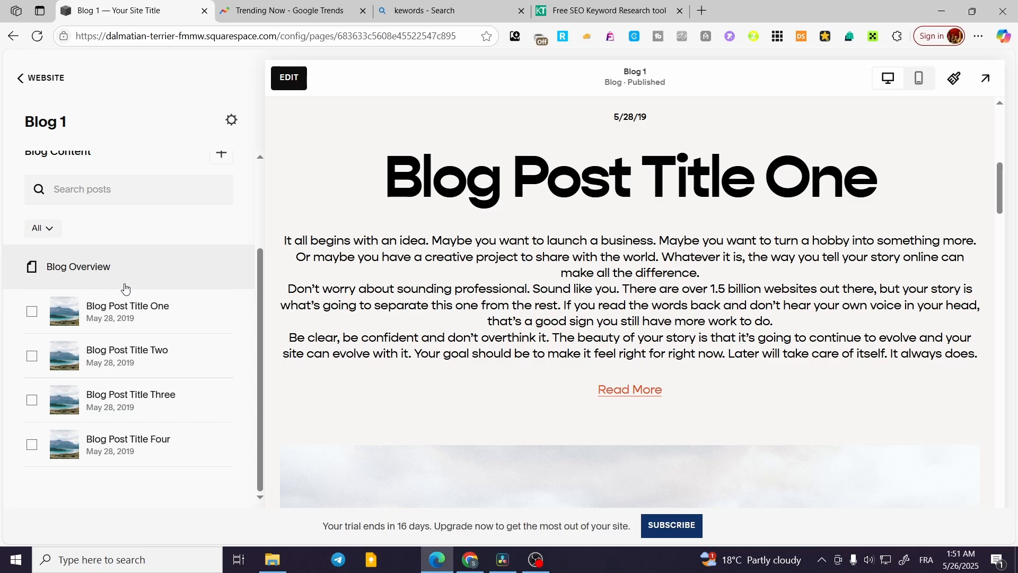
click(117, 306)
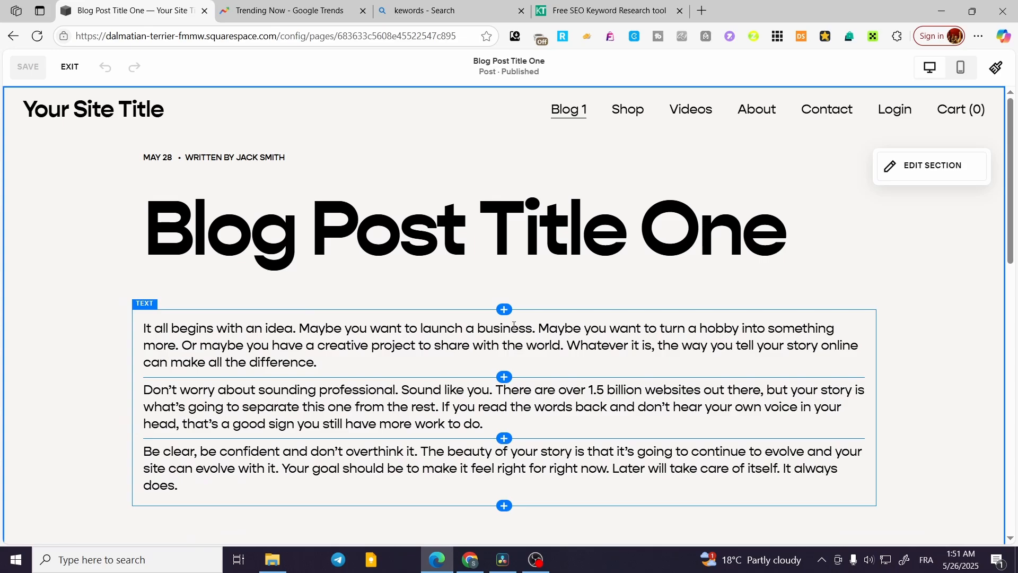
click(333, 247)
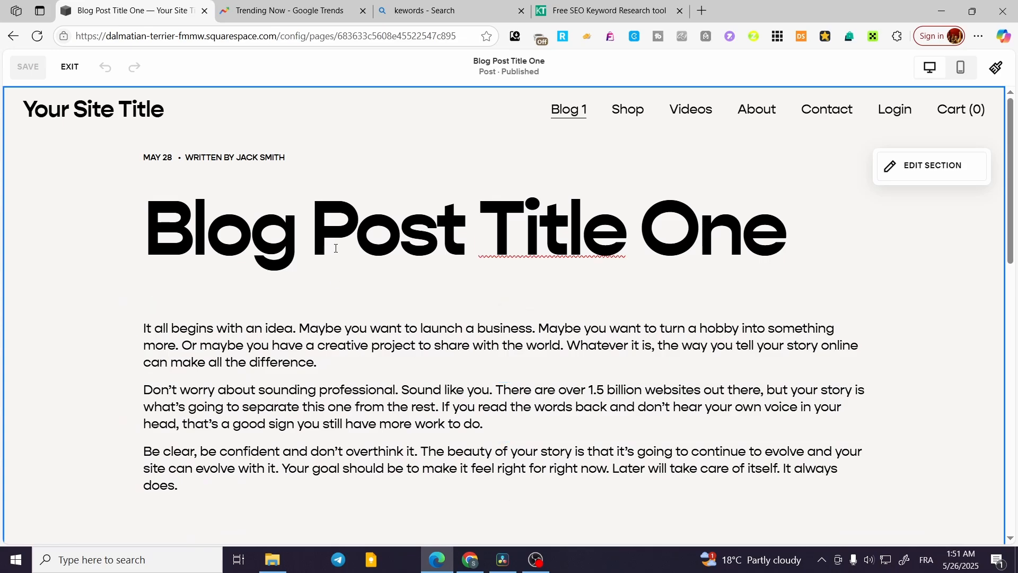
drag(850, 255, 142, 220)
click(315, 287)
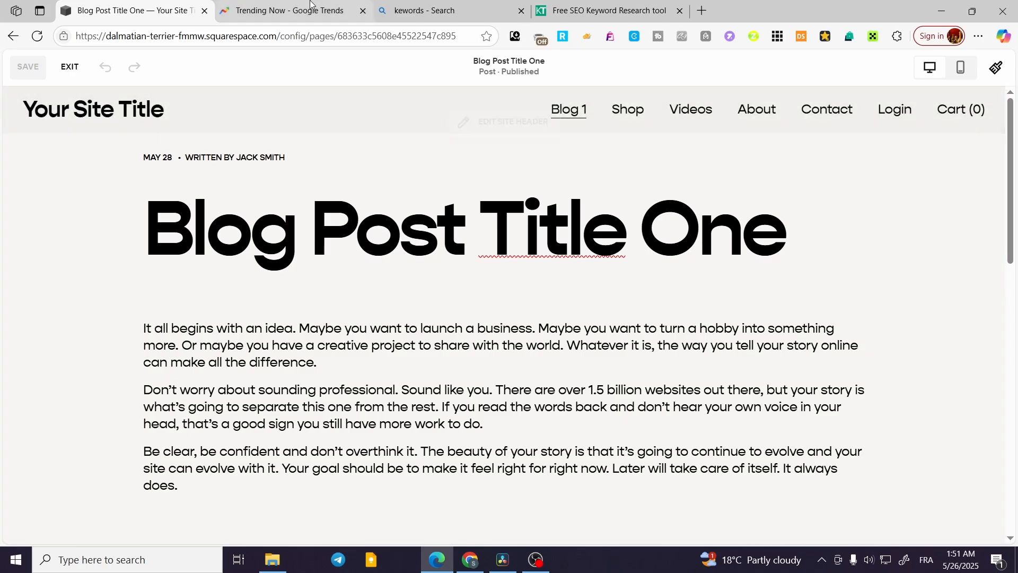
- Switch to Google Trends and the Bing results for "kewords" to review the trending searches and the listed keyword research tools
click(289, 8)
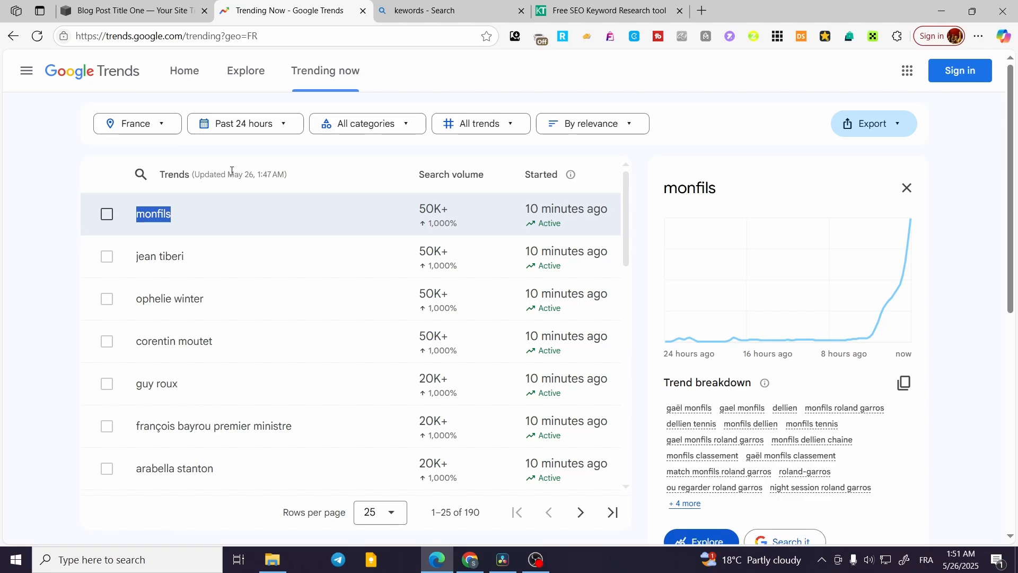
click(450, 16)
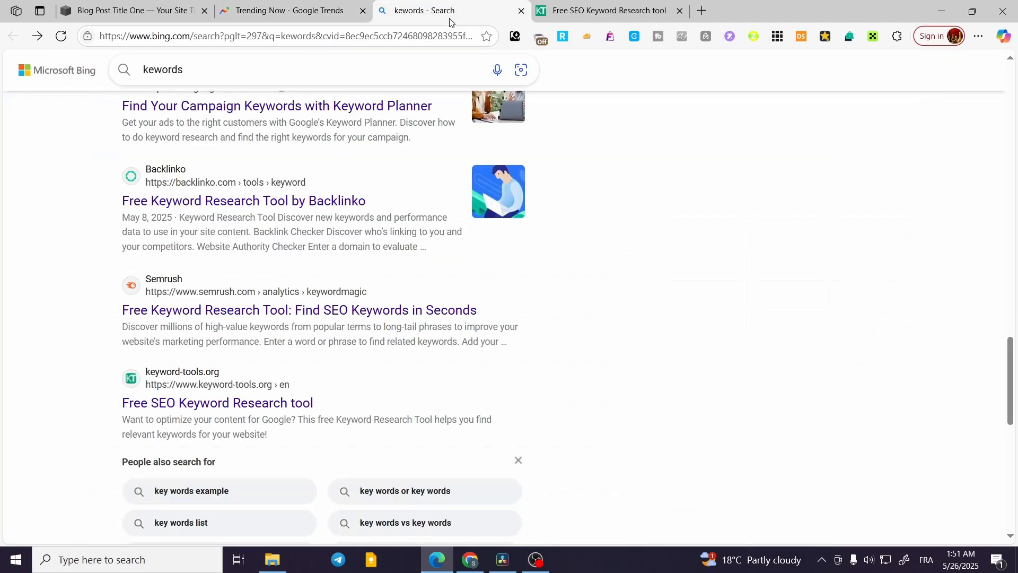
scroll(165, 282, down, 10)
scroll(164, 282, up, 10)
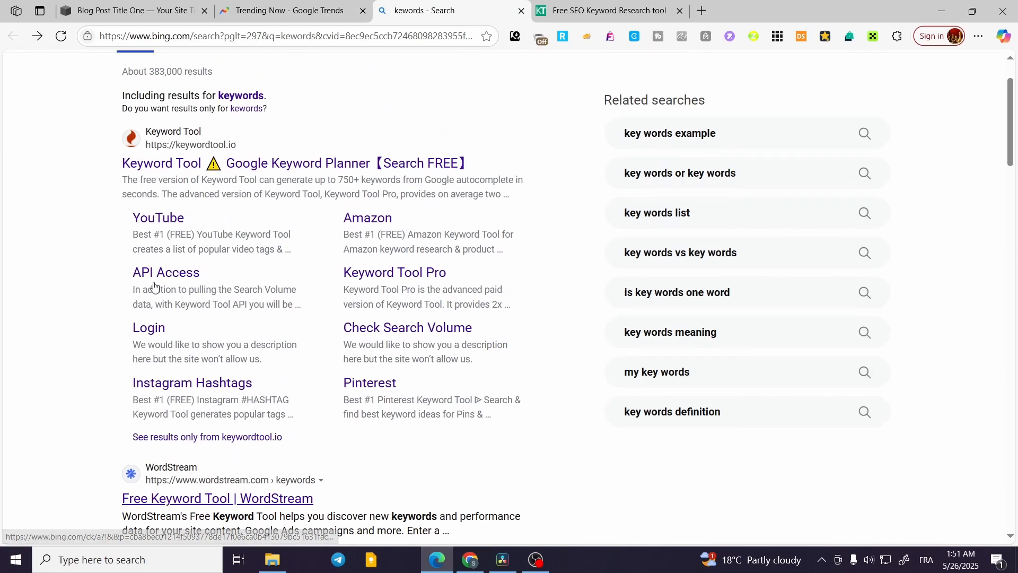
scroll(432, 262, down, 15)
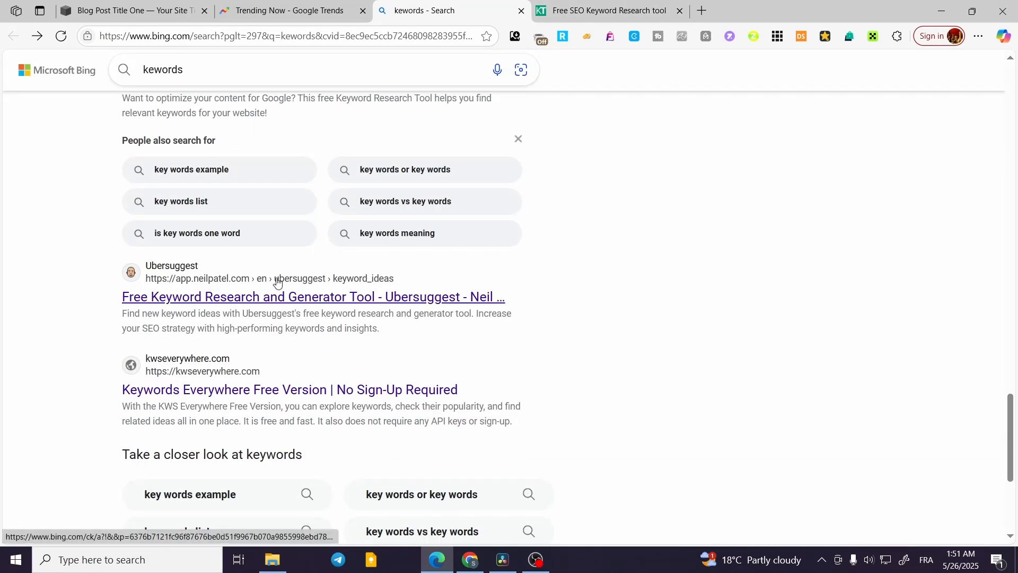
scroll(275, 279, down, 1)
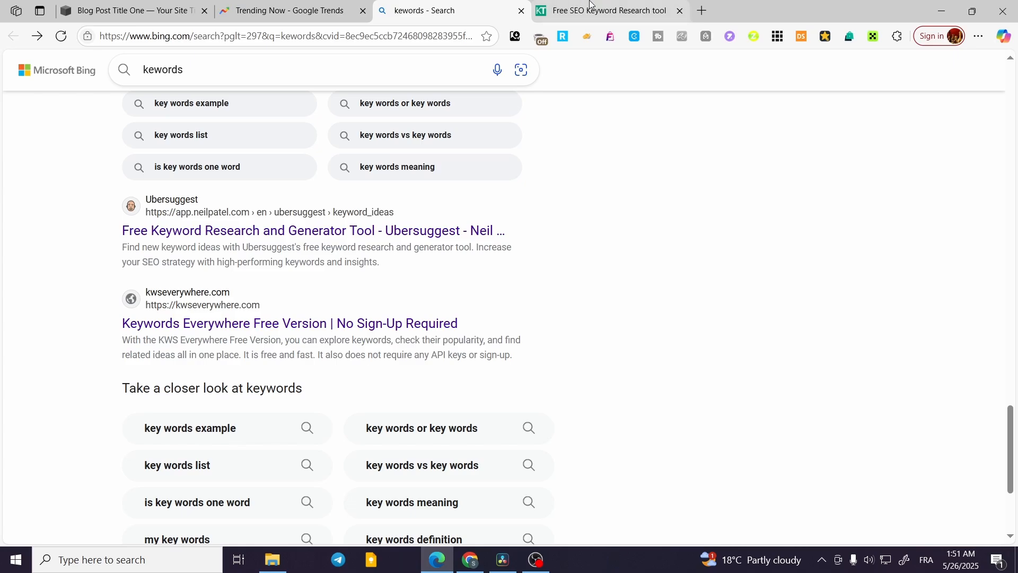
- Switch to the keyword-tools.org page and read how its free keyword research tool works
click(590, 5)
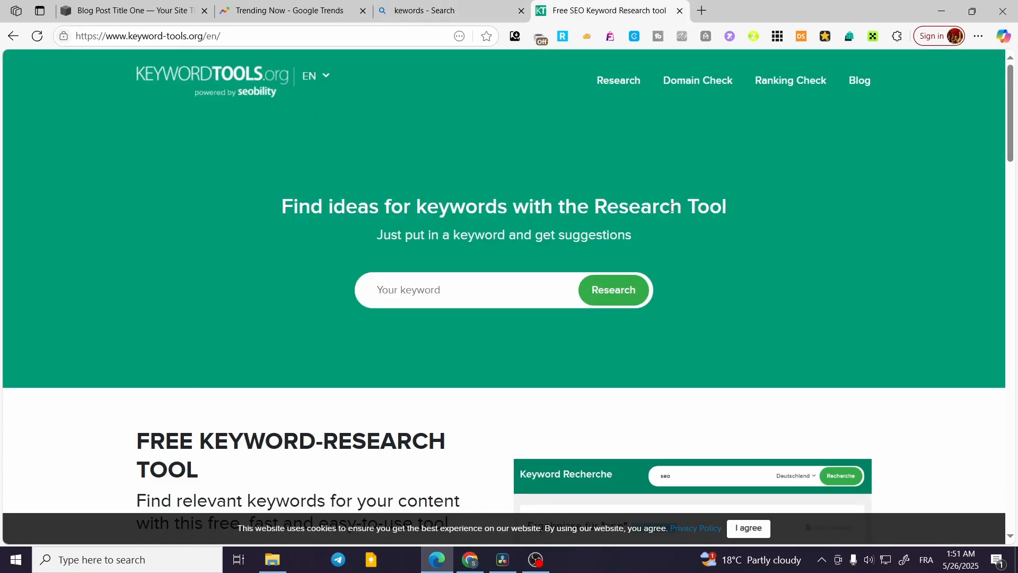
scroll(671, 208, down, 5)
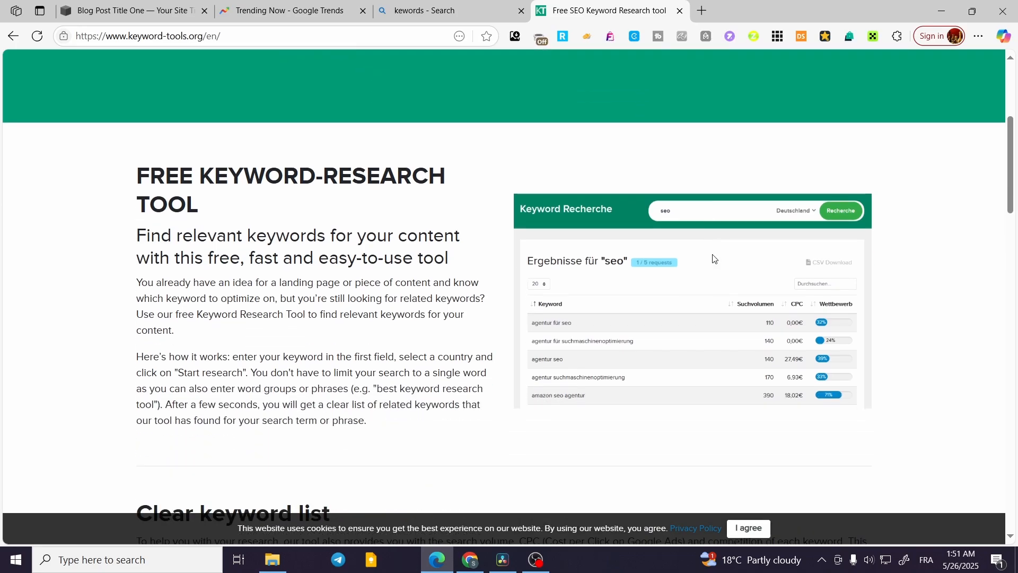
scroll(717, 258, down, 2)
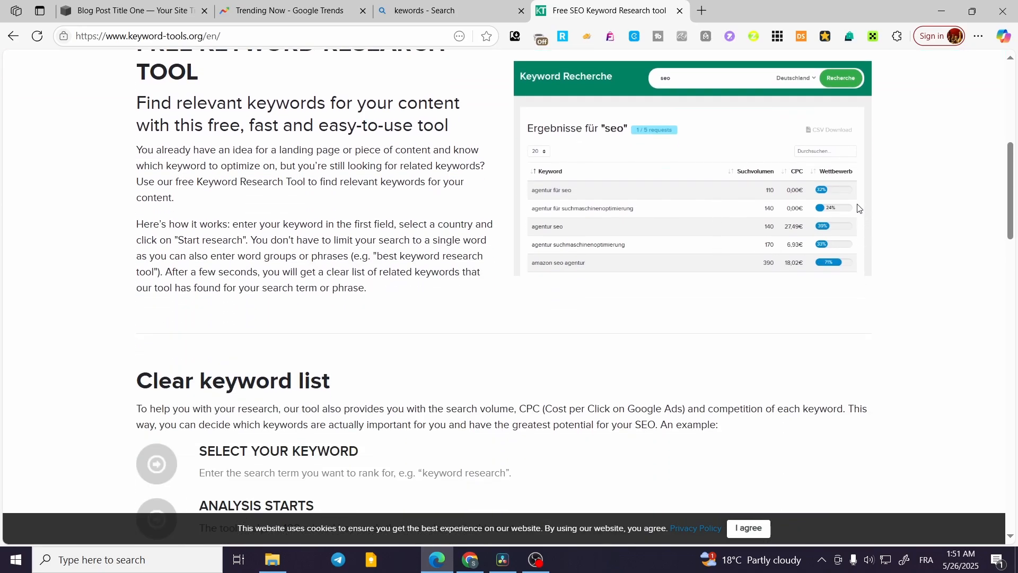
scroll(689, 265, down, 1)
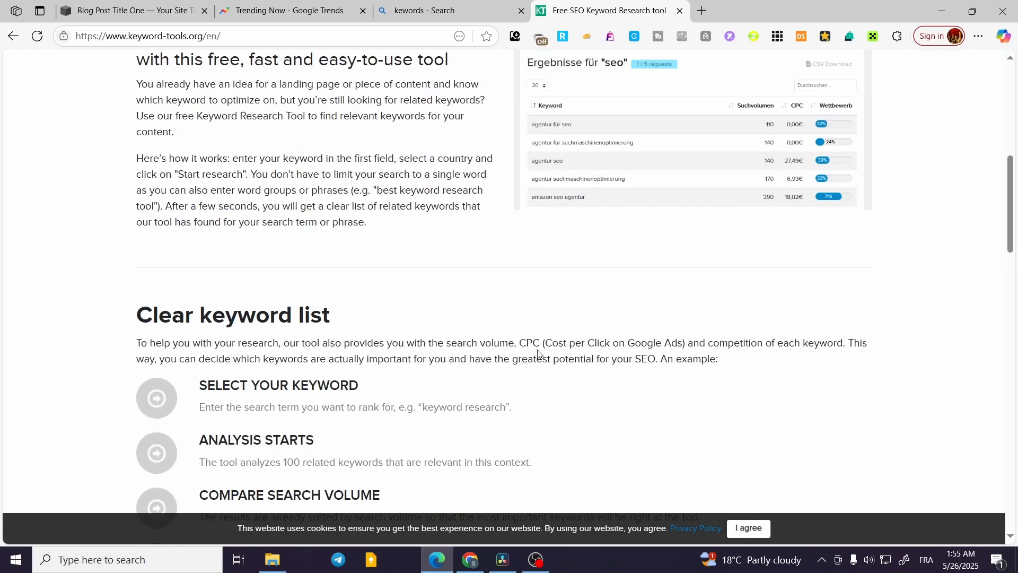
scroll(536, 355, up, 6)
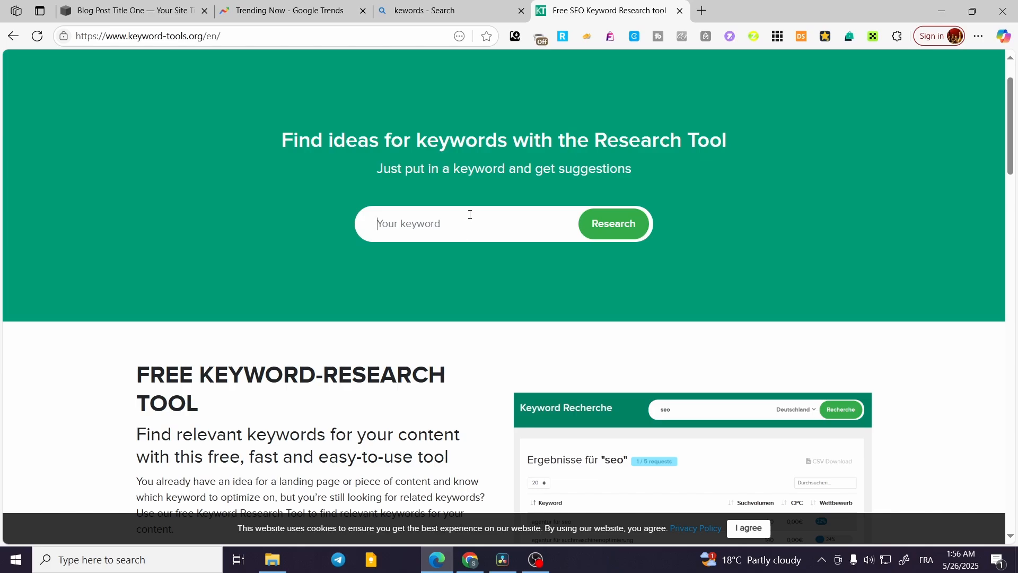
click(130, 11)
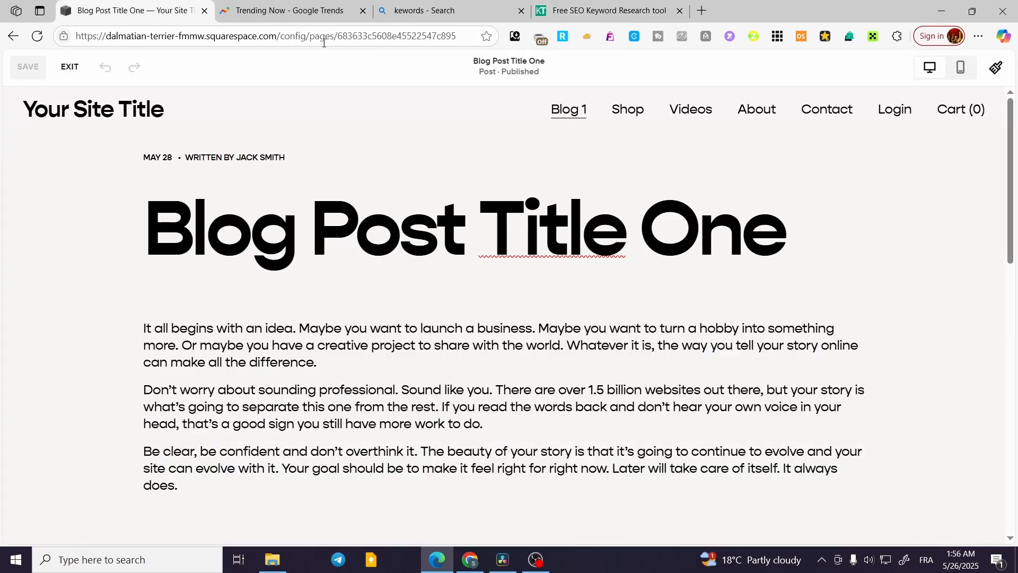
mouse_move(621, 4)
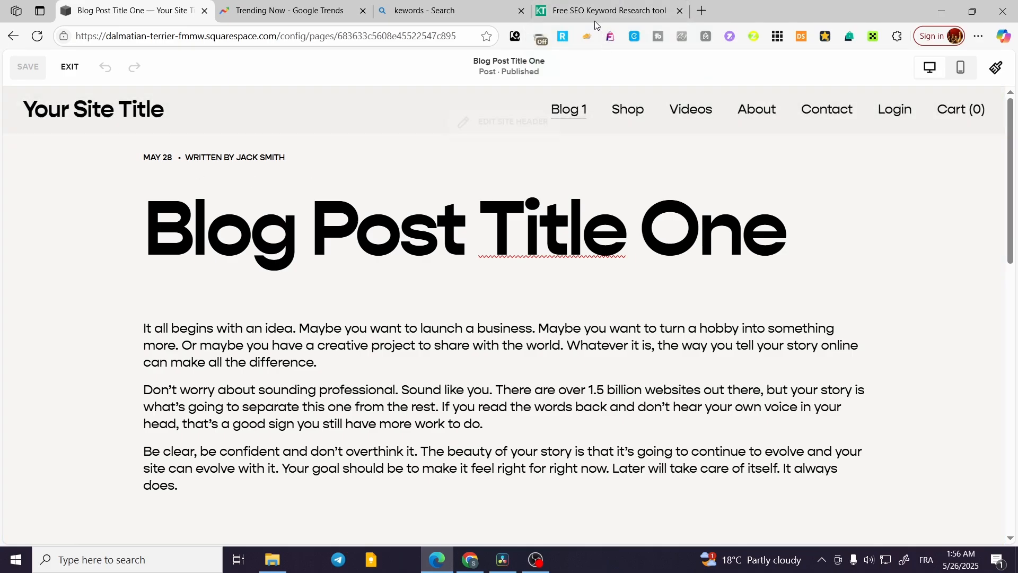
- Research the keyword "flagship" on keyword-tools.org and accept the site's cookie notice
click(602, 4)
click(472, 224)
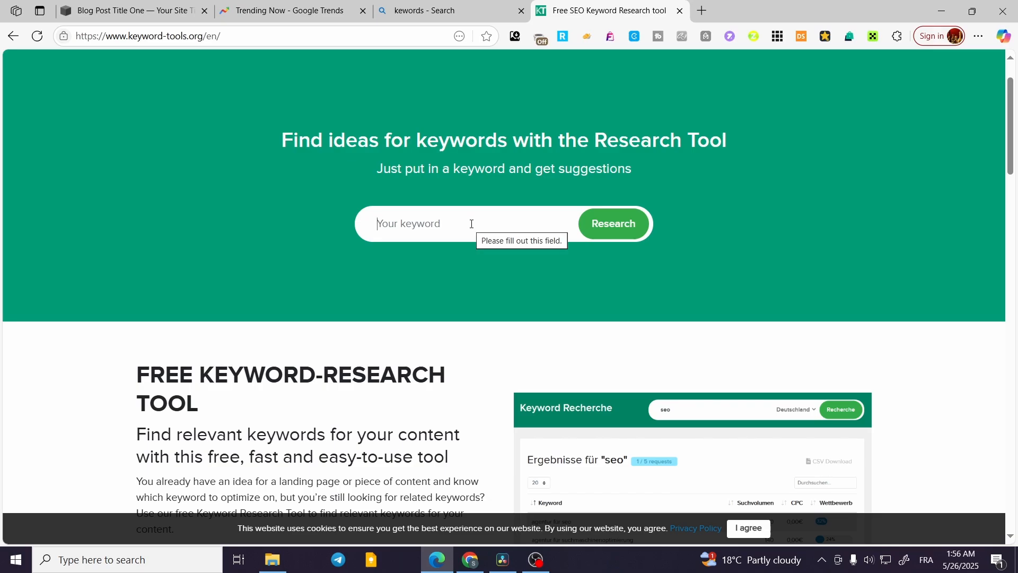
text(flagship)
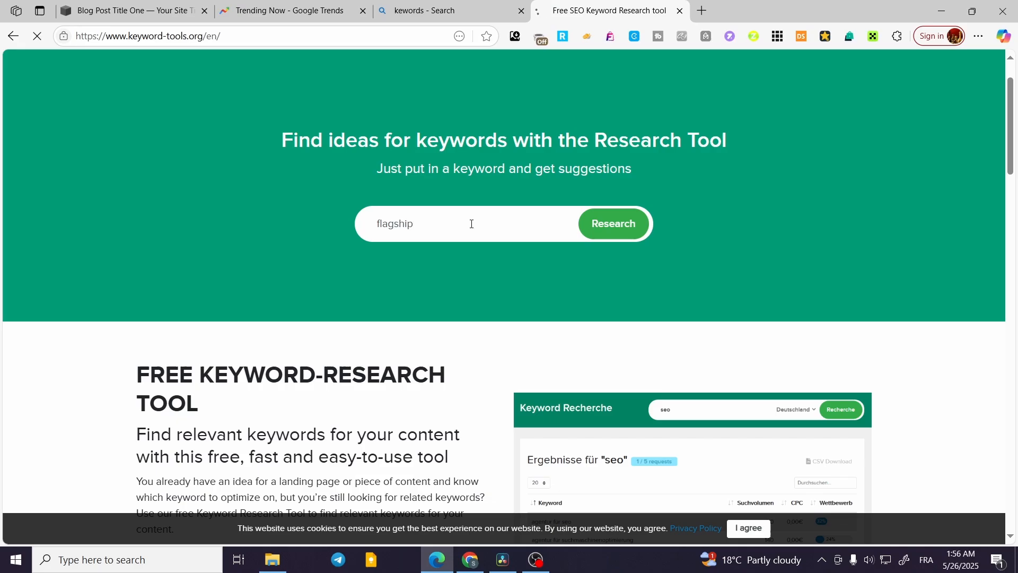
key(Return)
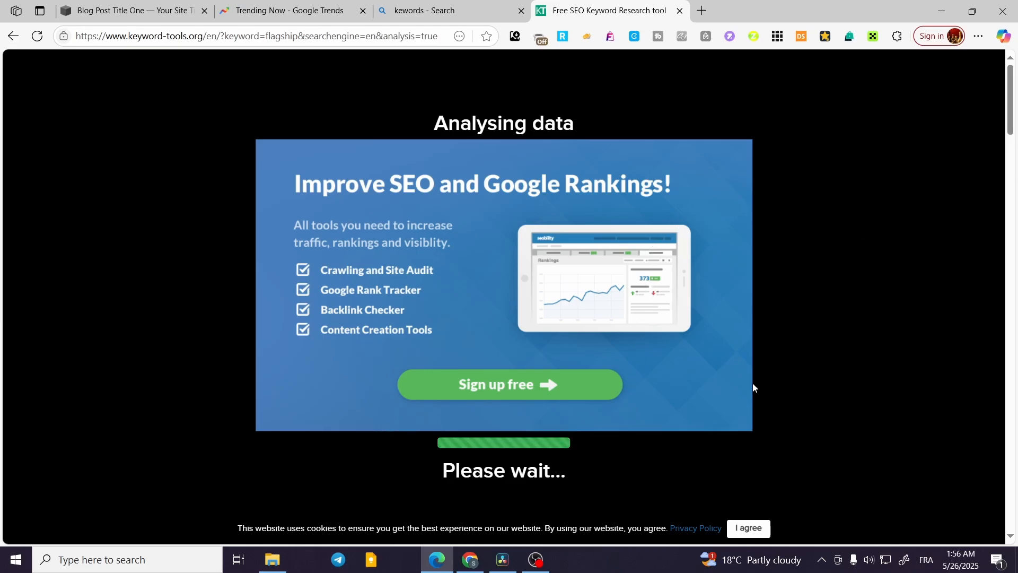
click(749, 529)
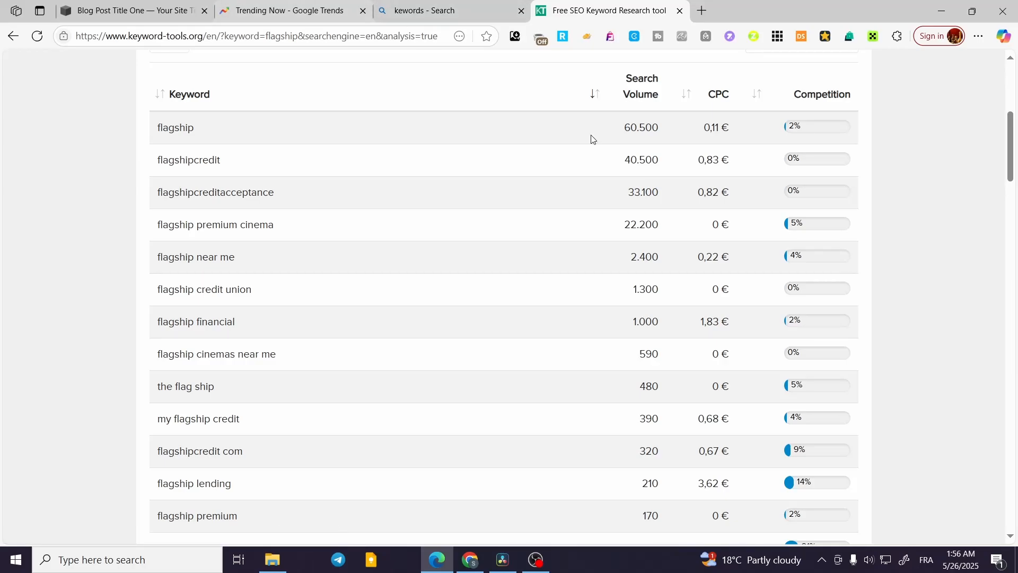
- Review the search volume, CPC and competition of the keywords related to "flagship"
scroll(651, 350, up, 3)
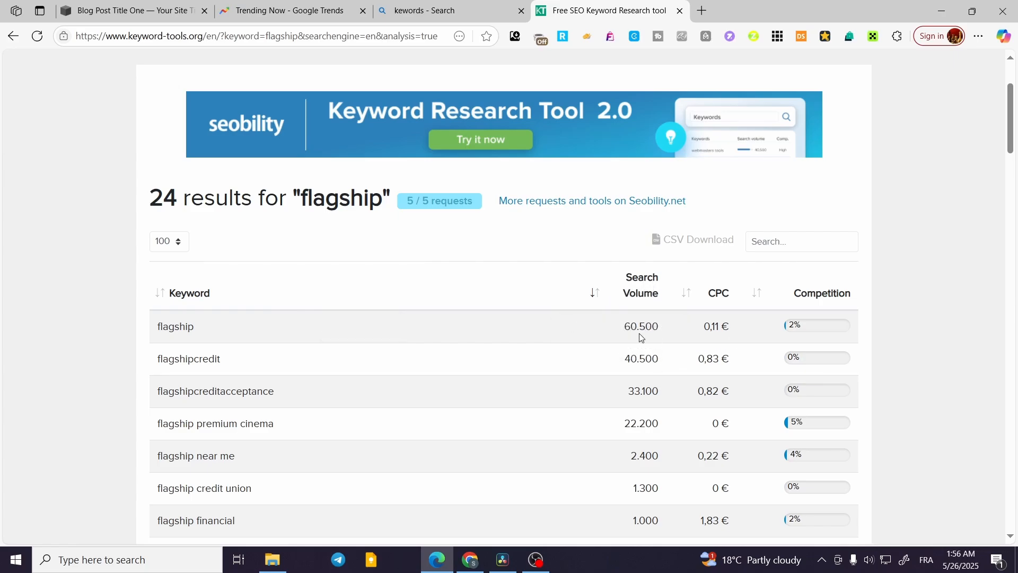
scroll(634, 329, down, 2)
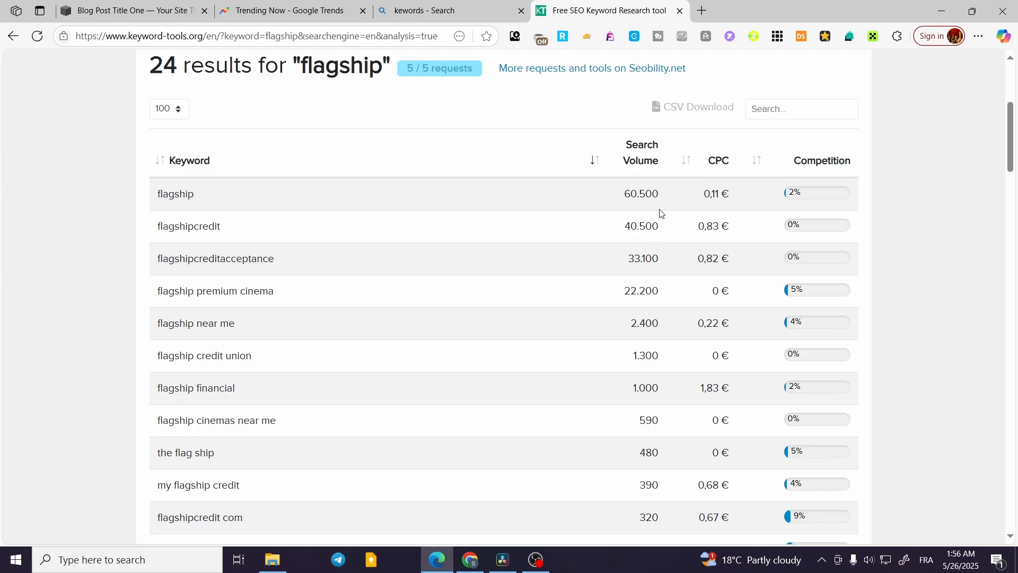
scroll(659, 196, down, 8)
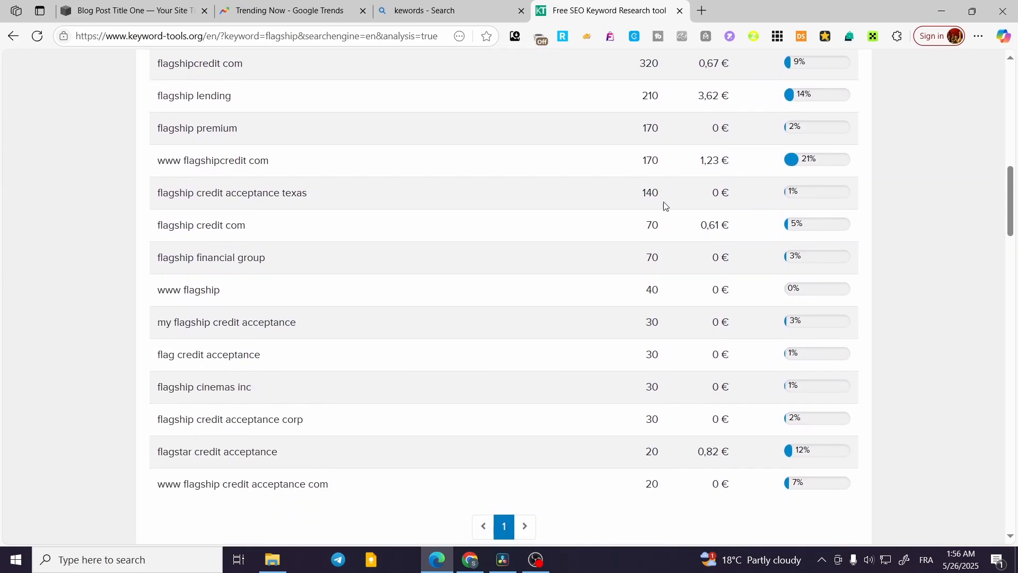
scroll(663, 208, up, 12)
scroll(641, 303, down, 5)
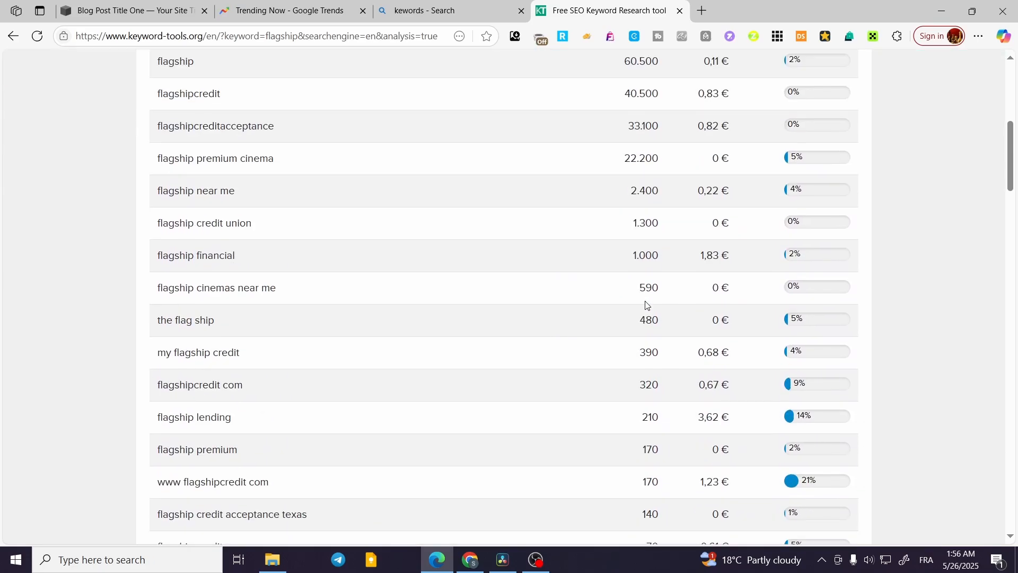
scroll(643, 301, up, 6)
scroll(614, 473, down, 1)
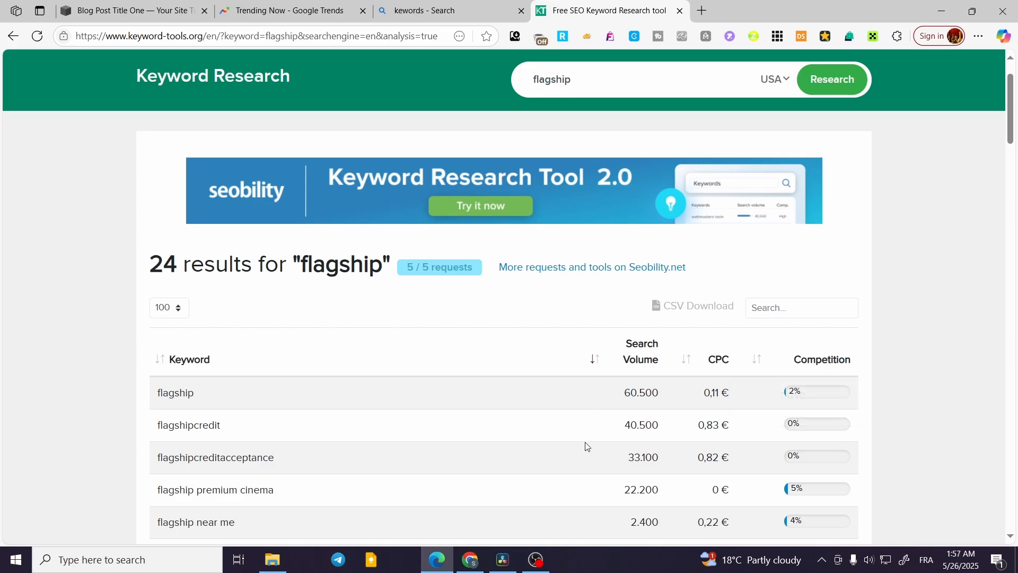
- Copy the keyword "flagship" from the results and replace the title of the Squarespace post "Blog Post Title One" with it
double_click(192, 393)
key(ctrl+c)
right_click(187, 391)
click(313, 139)
click(184, 5)
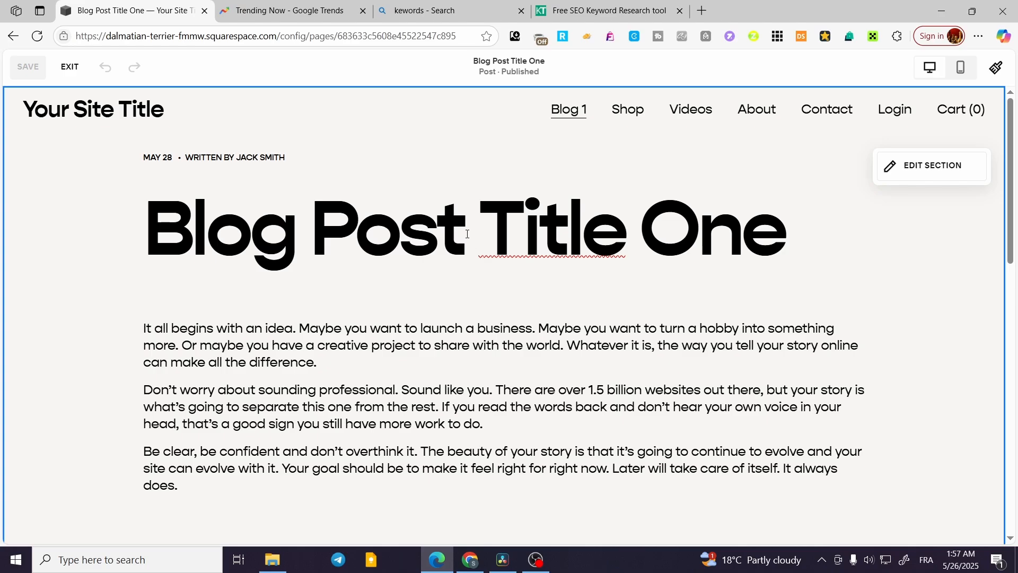
drag(470, 237, 325, 227)
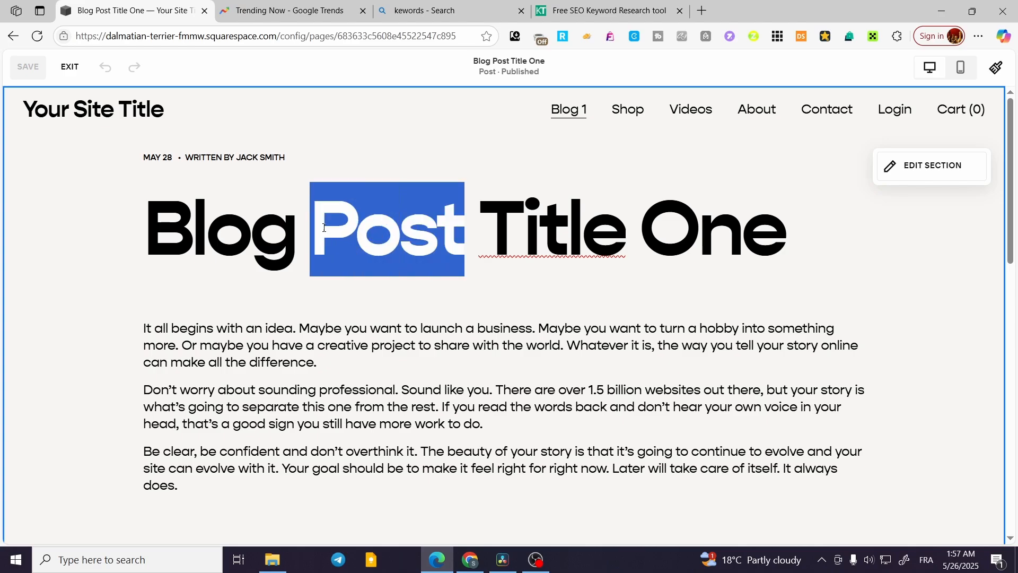
click(509, 267)
drag(829, 233, 157, 235)
key(ctrl+v)
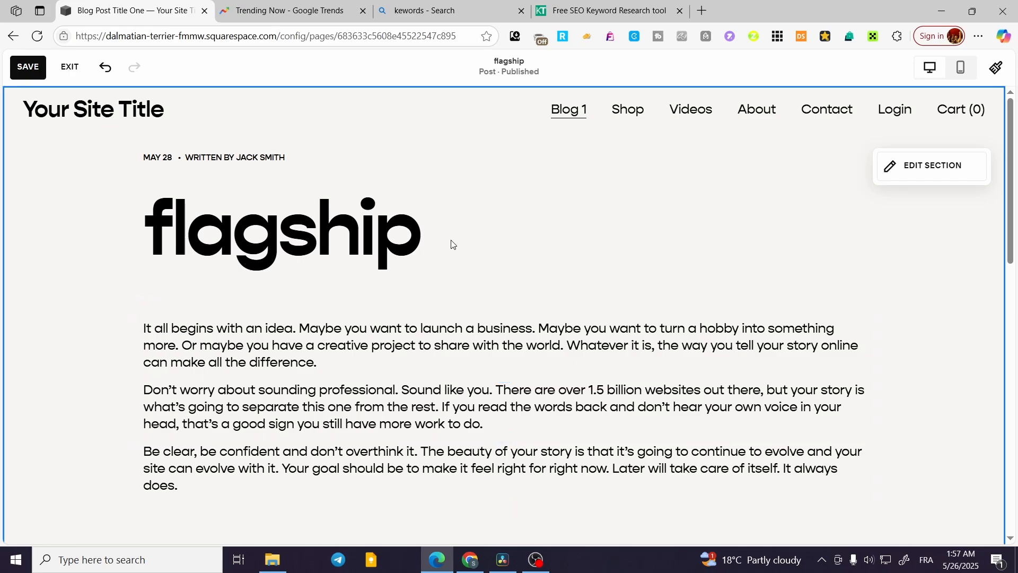
- Extend the post title so it reads "flagships that Last"
click(415, 238)
text(that)
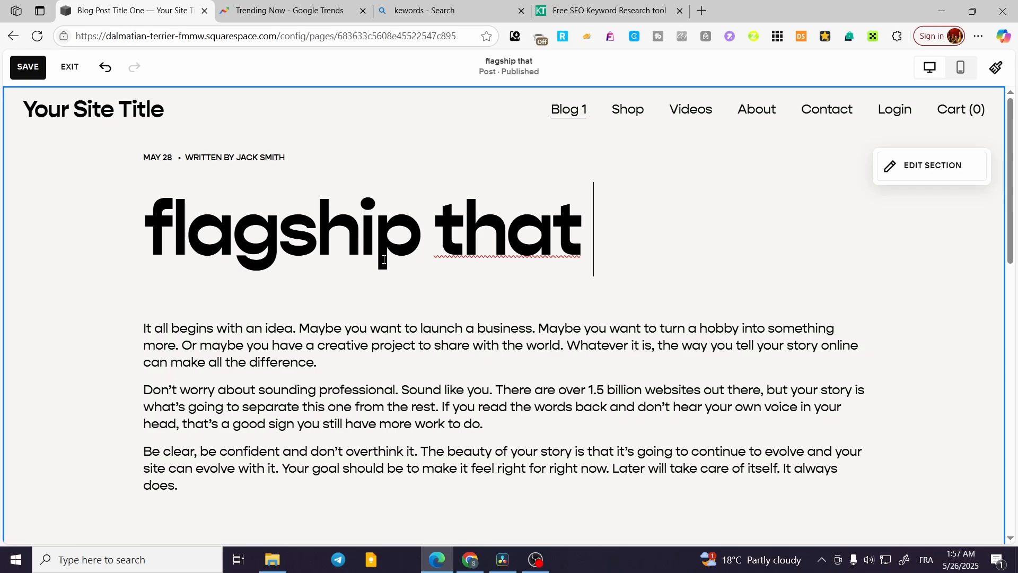
text(Lasts)
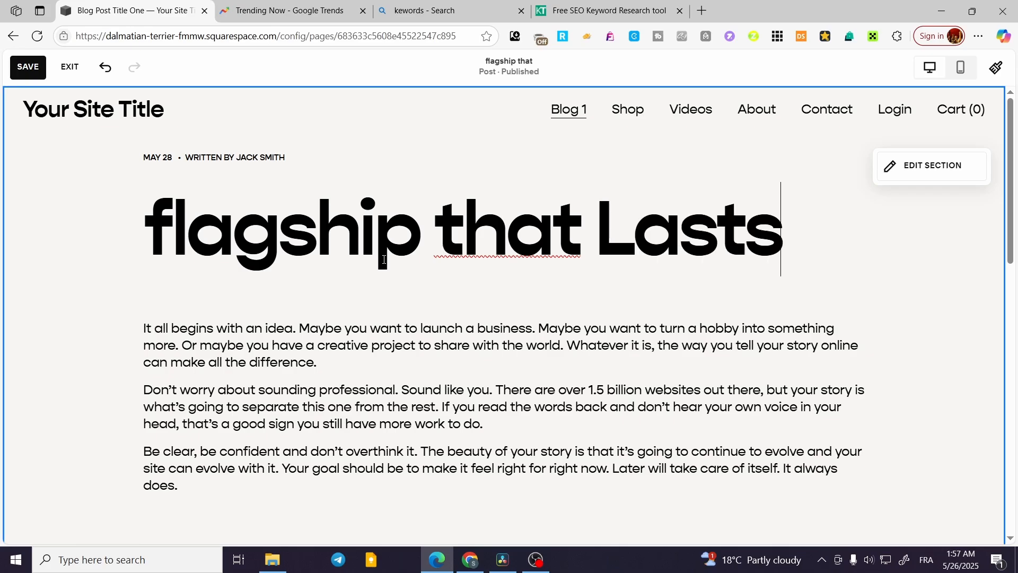
click(428, 236)
text(s)
drag(819, 234, 800, 234)
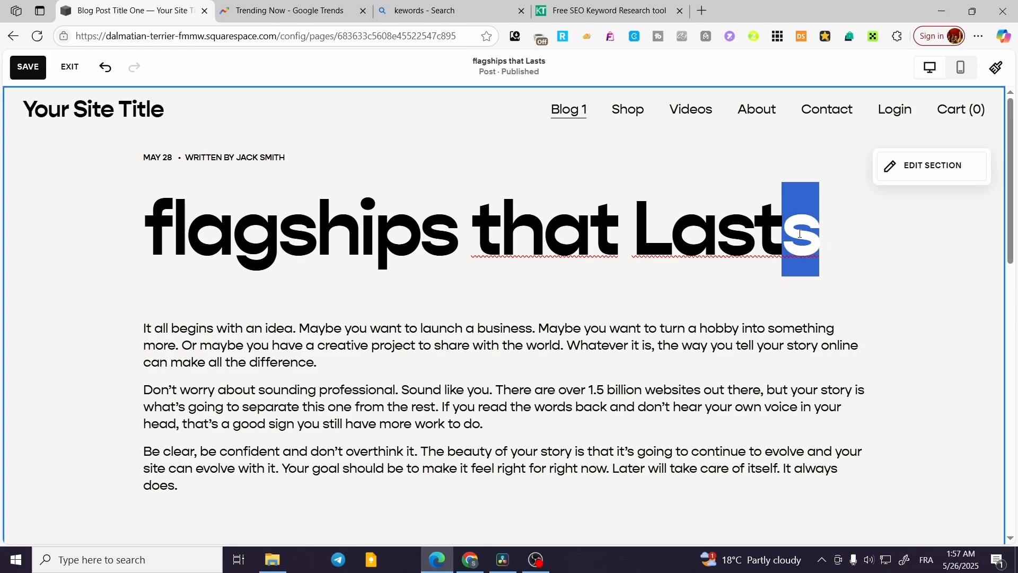
key(BackSpace)
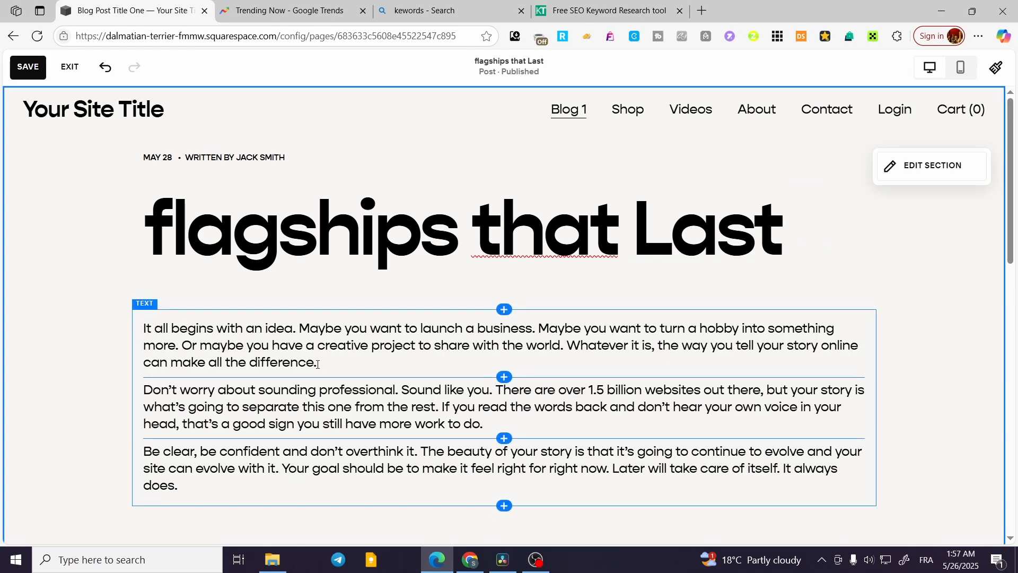
- Replace the words "launch", "share" and "make" in the post's first paragraph with the copied keyword "flagship"
drag(313, 364, 252, 355)
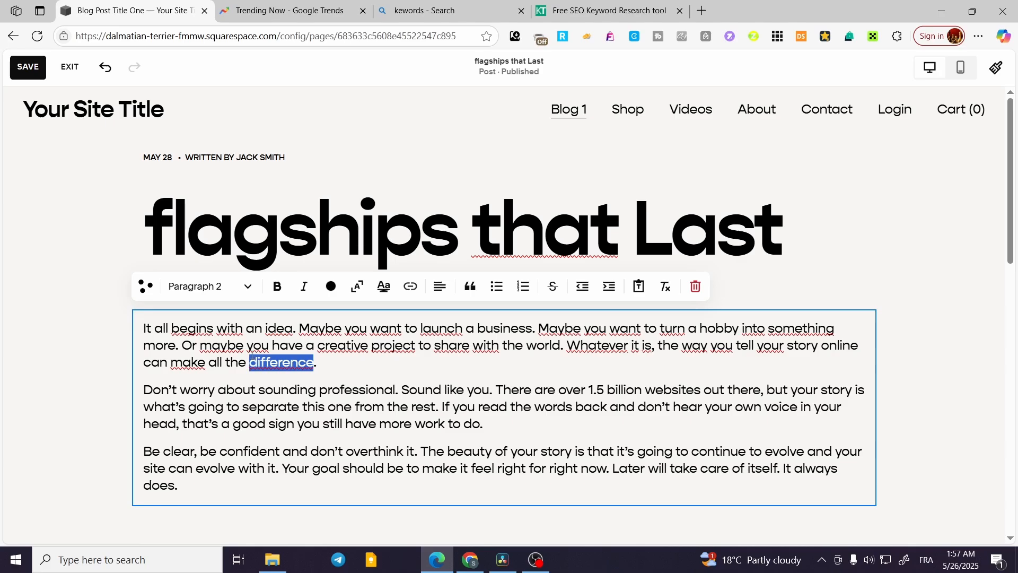
click(246, 328)
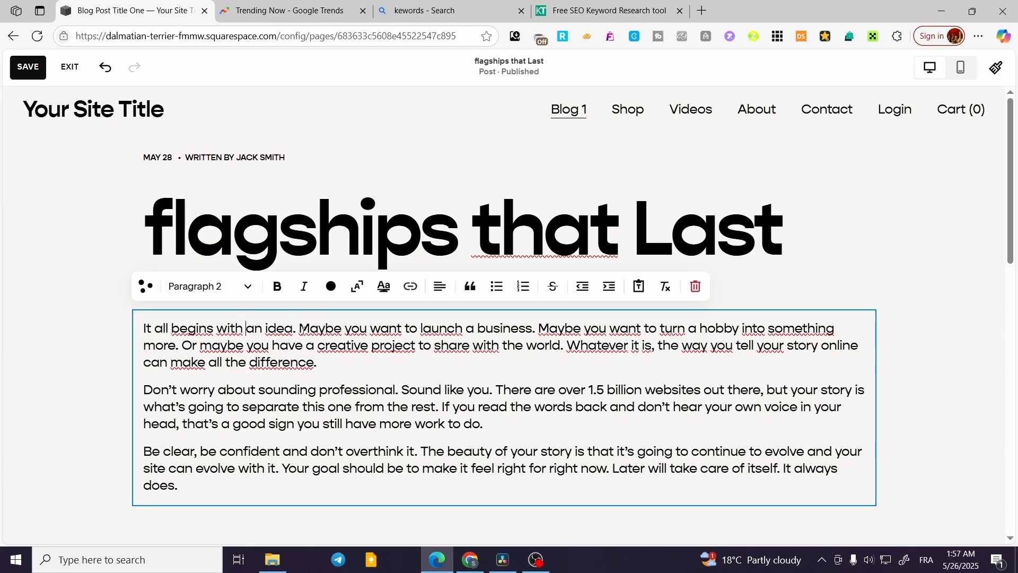
mouse_move(299, 329)
mouse_down()
mouse_move(353, 329)
mouse_move(308, 330)
mouse_up()
click(344, 328)
click(361, 329)
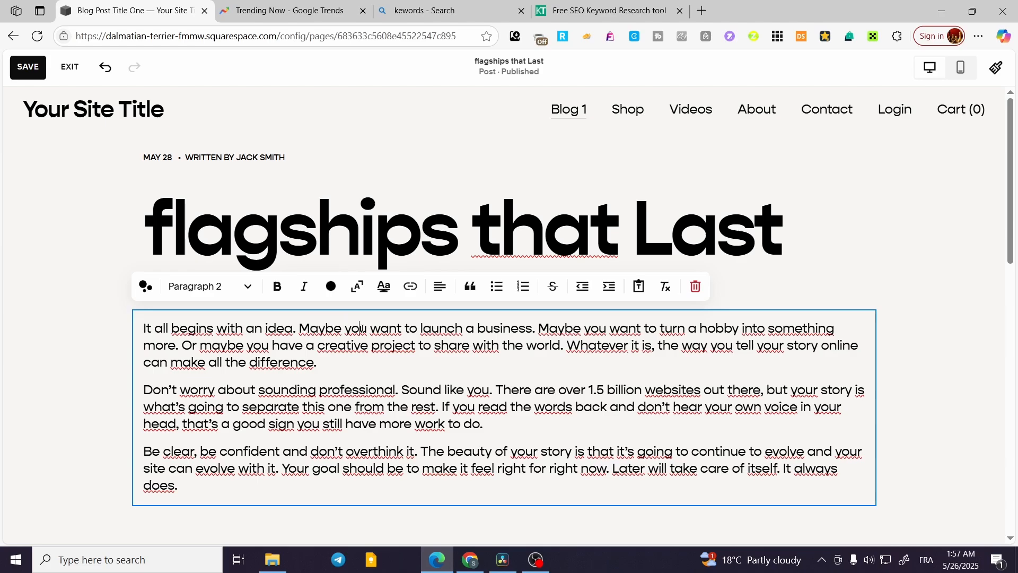
drag(419, 329, 434, 345)
key(ctrl+v)
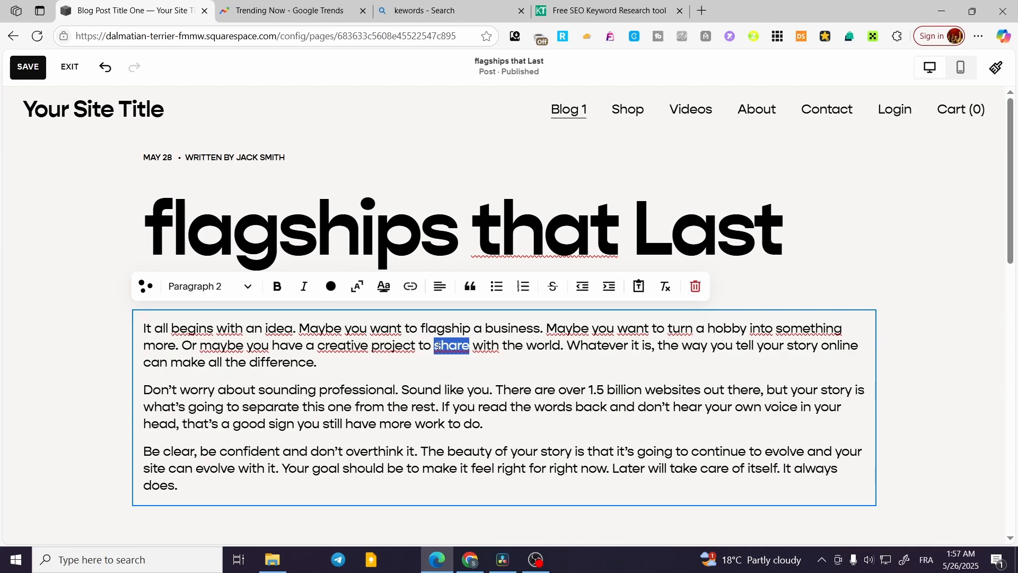
key(ctrl+v)
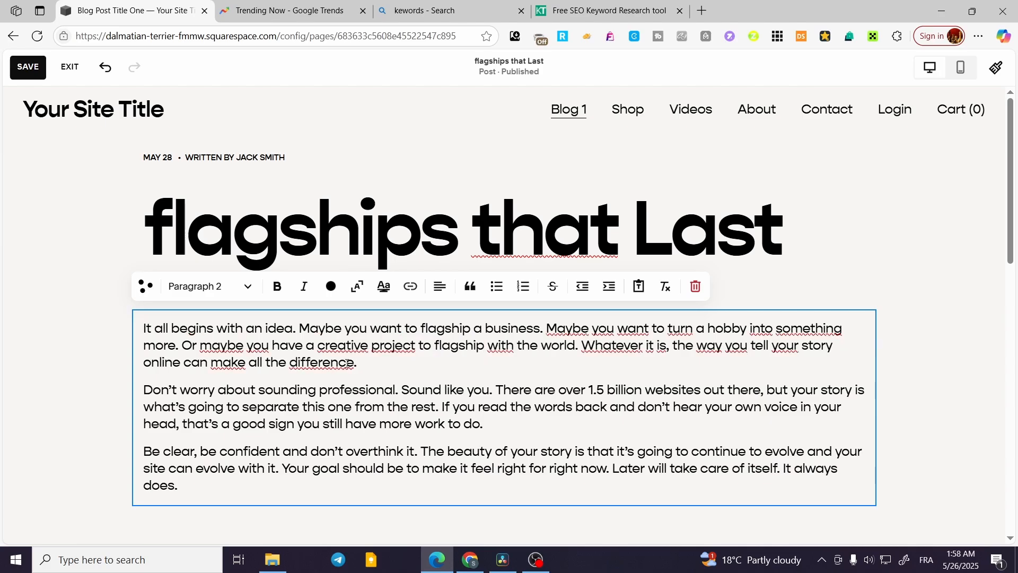
drag(247, 363, 211, 363)
key(ctrl+v)
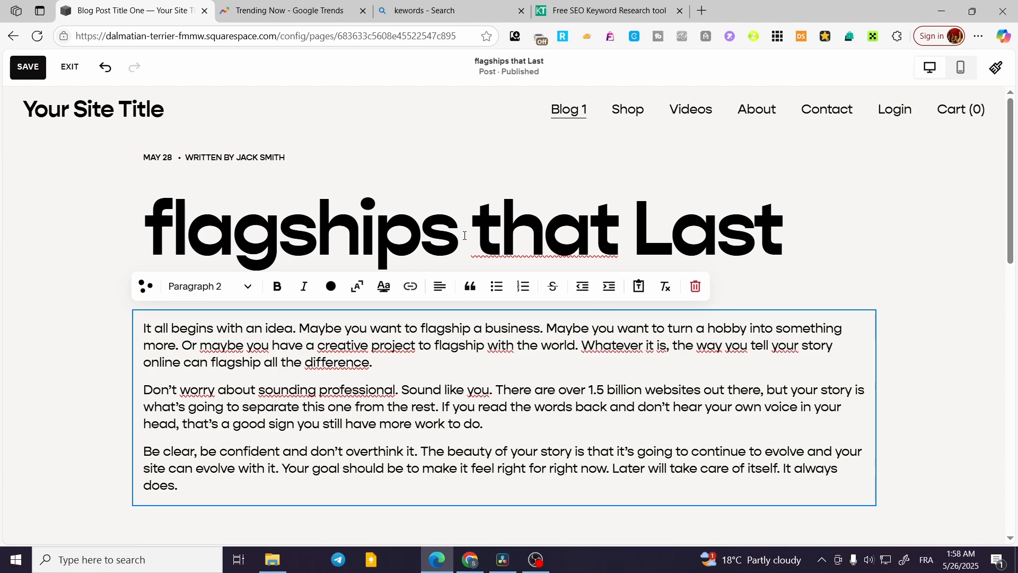
- Save and exit the edited post, and open "Blog Post Title Two" for editing
click(28, 67)
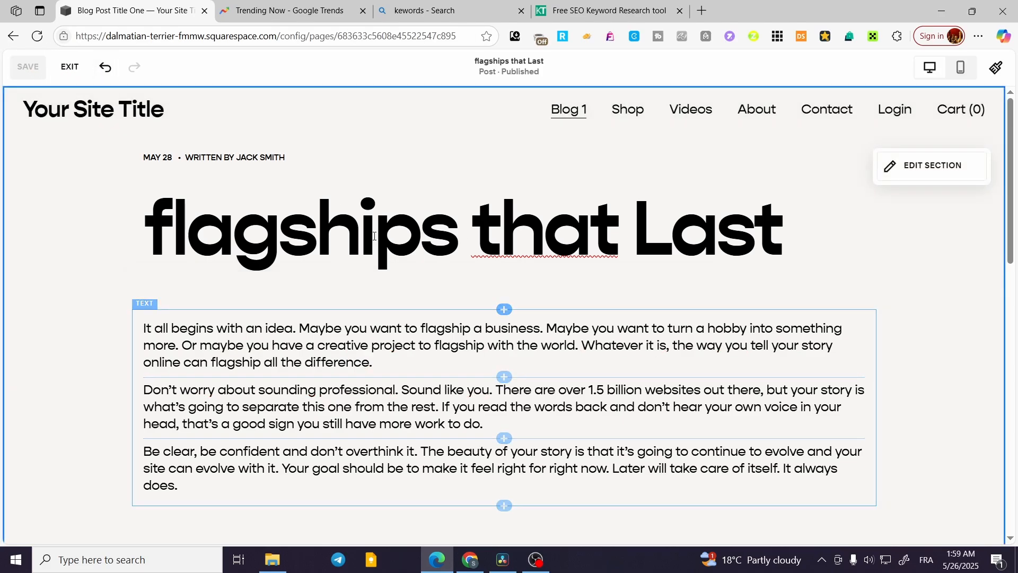
click(74, 68)
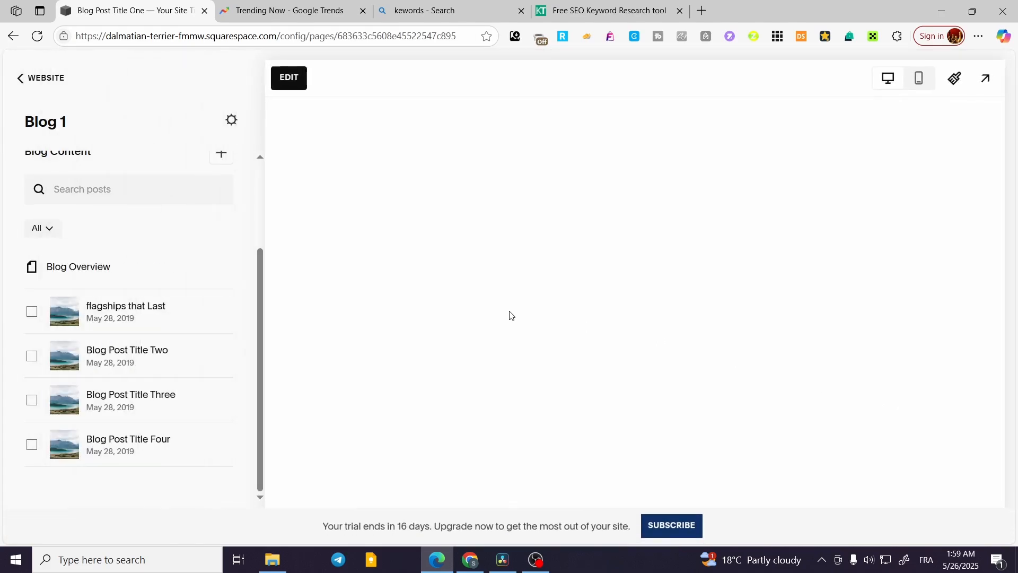
click(167, 361)
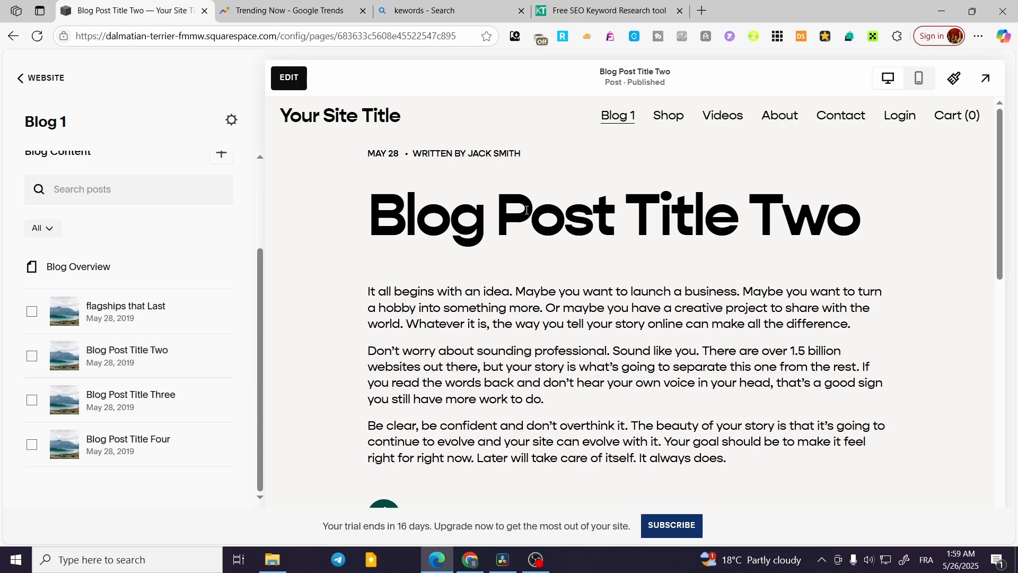
click(289, 77)
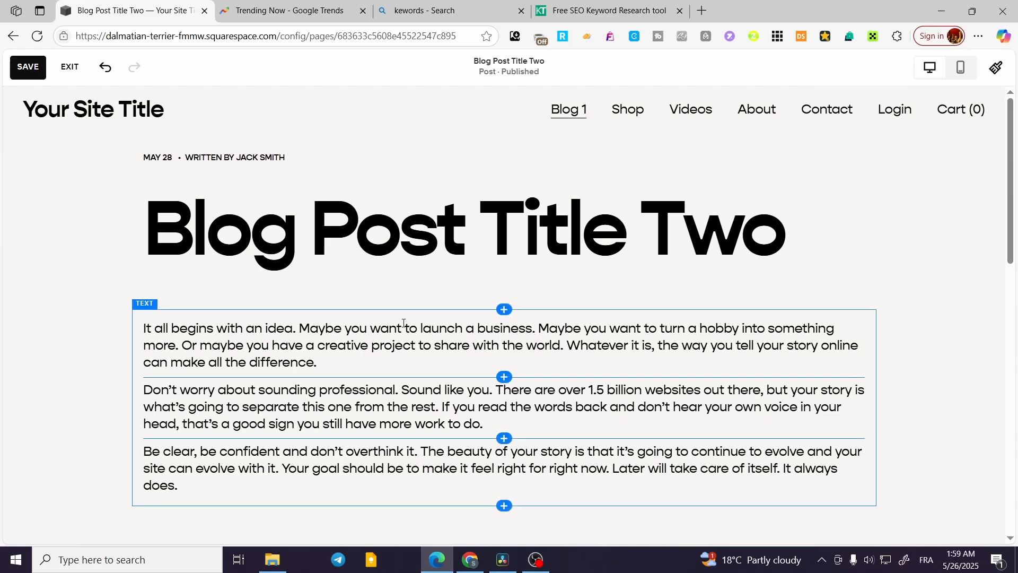
- Replace the title of the post "Blog Post Title Two" with "The latest flagship"
click(310, 233)
drag(767, 242, 165, 209)
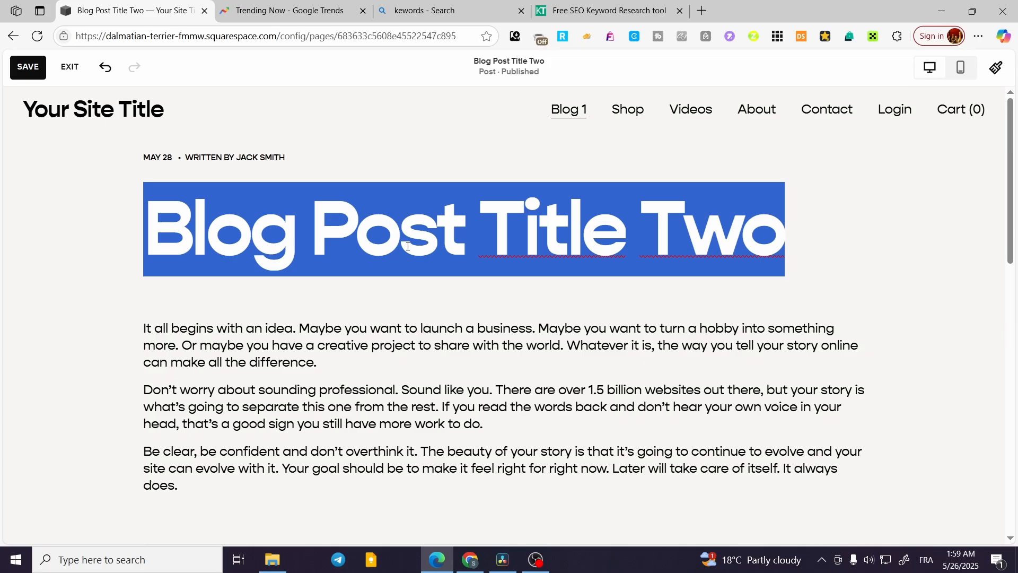
text(The latest)
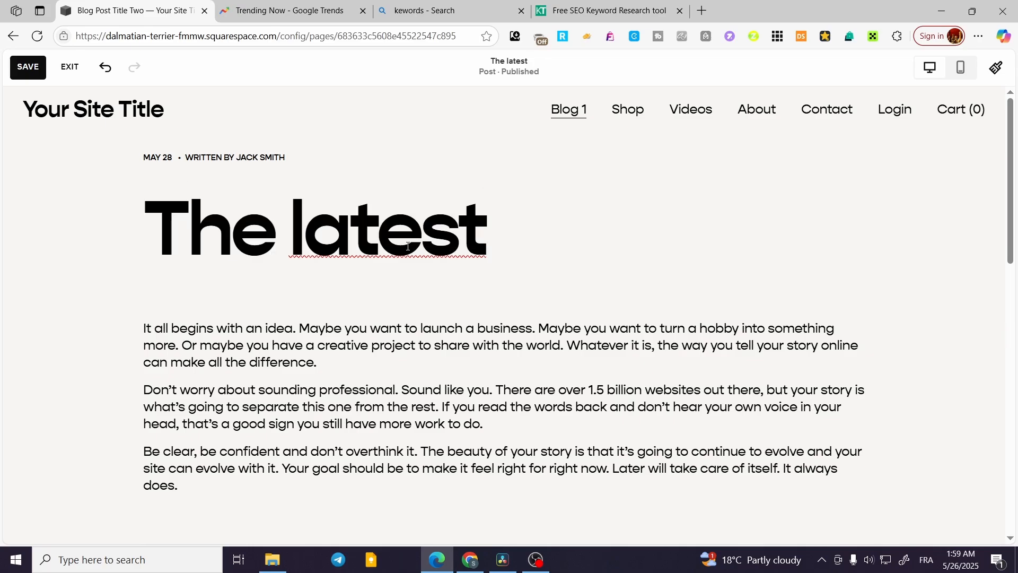
text( flagship)
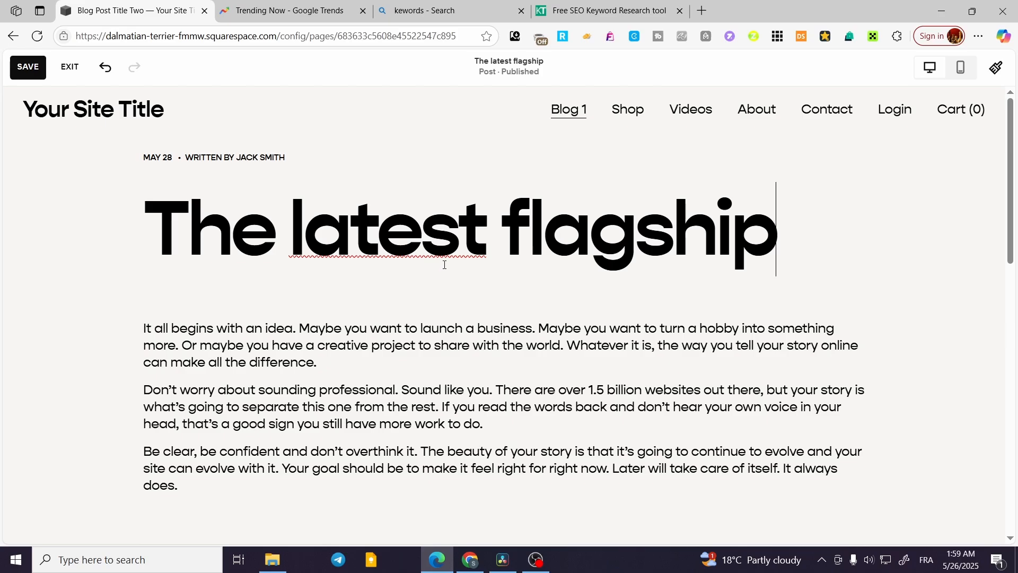
- Open ChatGPT in a new browser tab
click(703, 9)
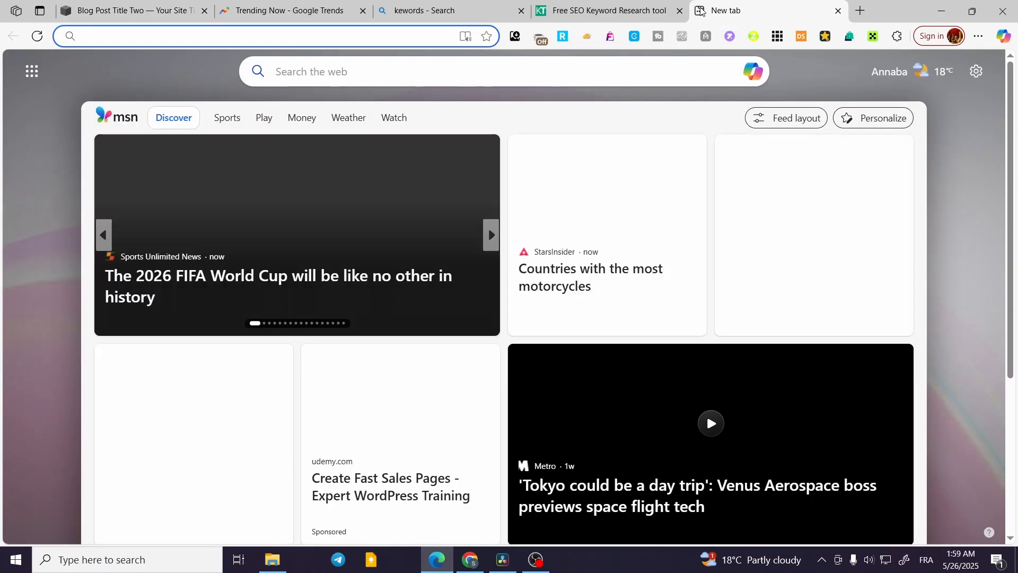
text(chatgpt.com/?oai-dm=1)
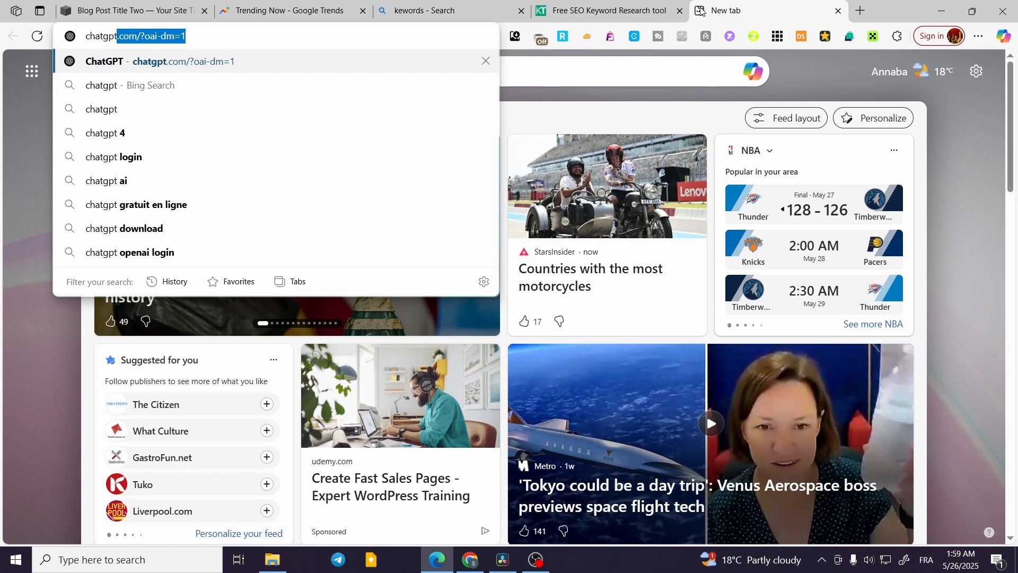
key(Return)
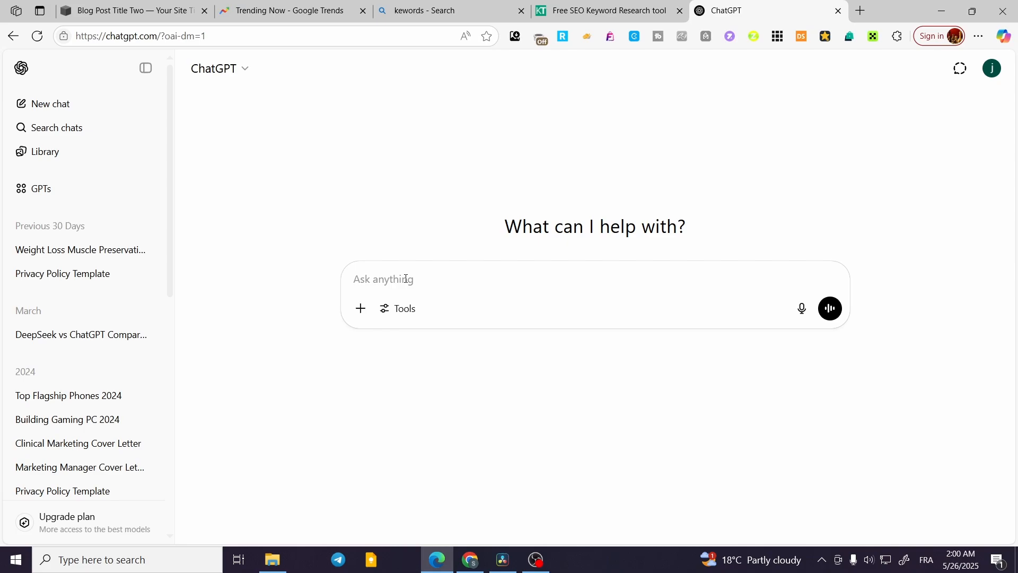
- Ask ChatGPT to "write me an seo article about flagship phones of 2025 with the best keywords" and view its keyword list
text(write me an a)
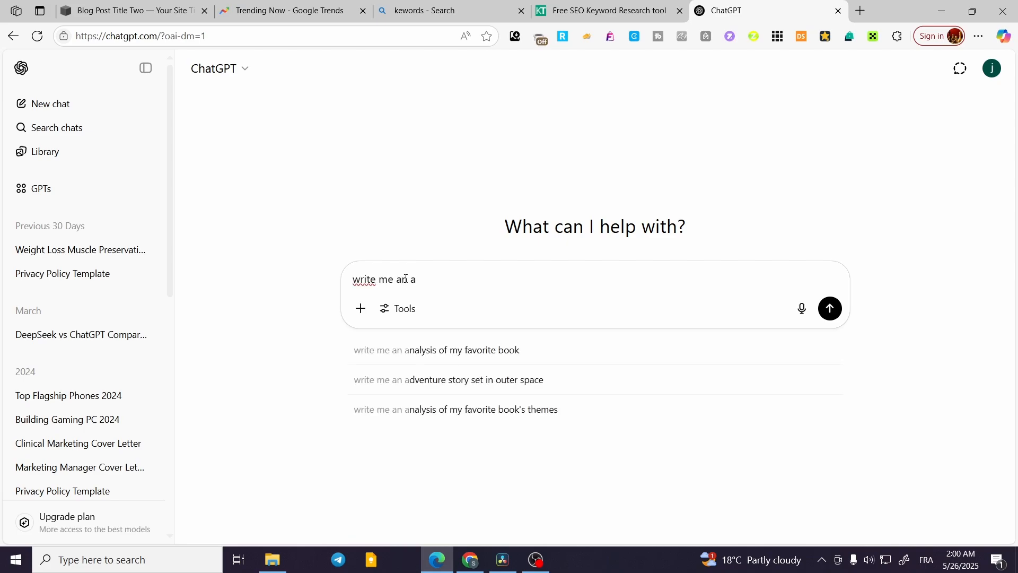
key(BackSpace)
text(se)
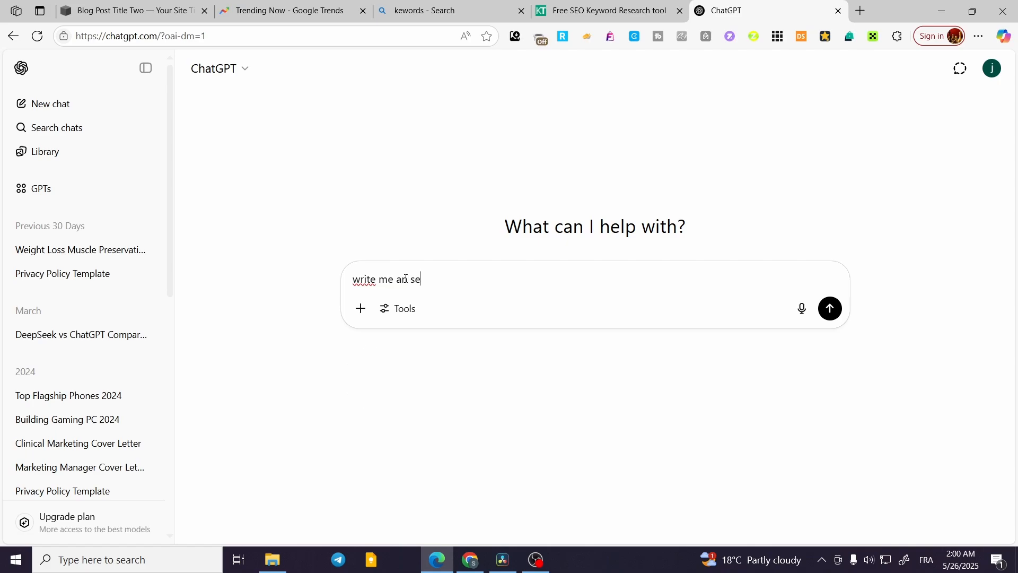
text(o articel )
text(le about flagshi)
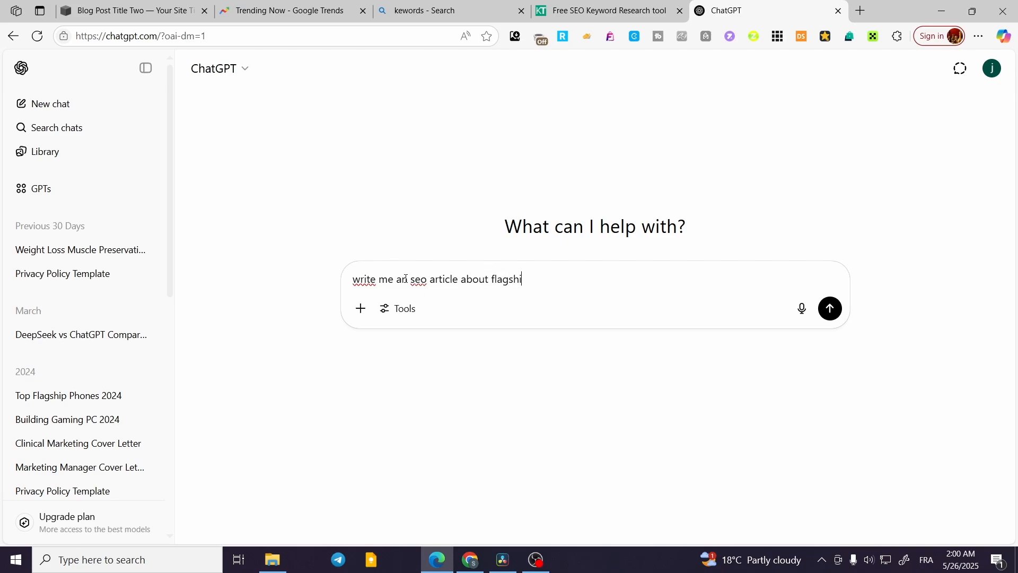
text(p phones)
text(of 2025 with the )
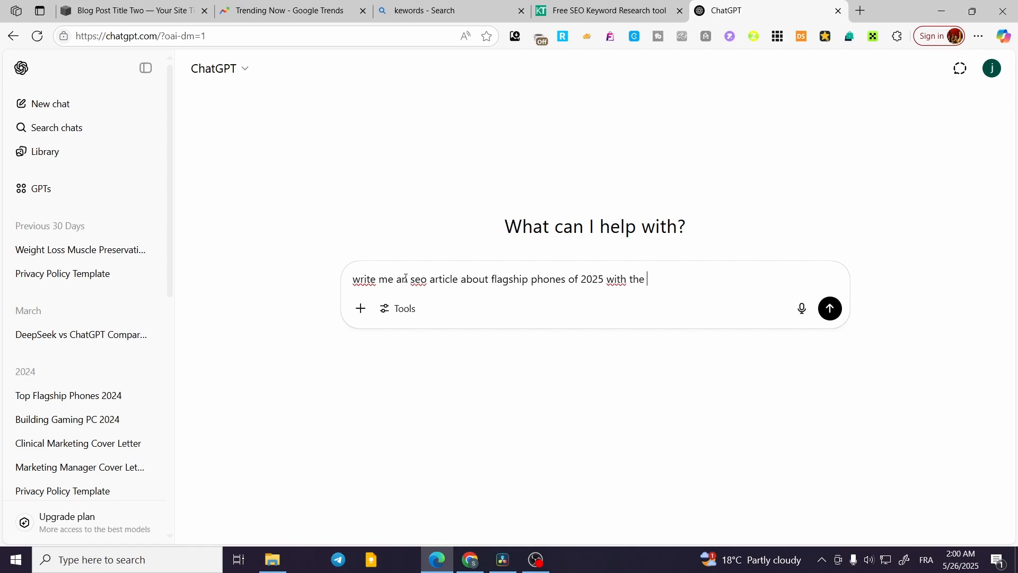
text(best kew)
key(Return)
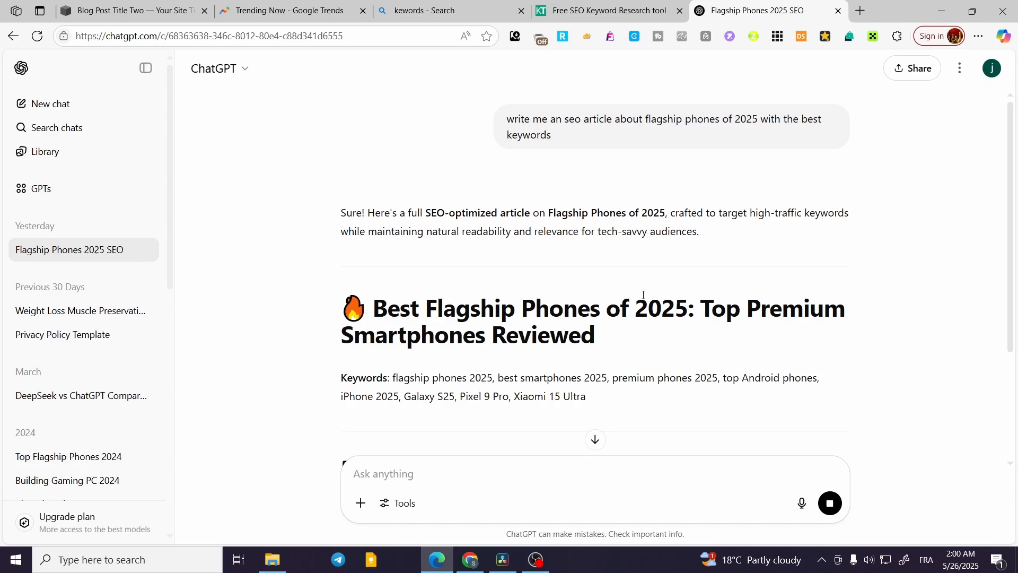
scroll(643, 294, down, 3)
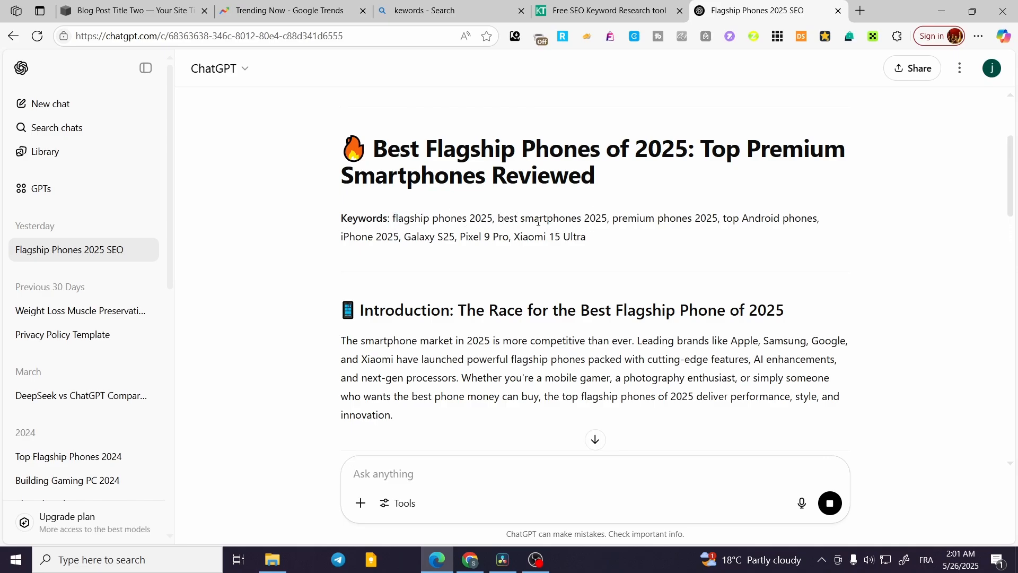
- Return to the Squarespace post editor and exit it, discarding the unsaved title change
click(157, 5)
click(69, 67)
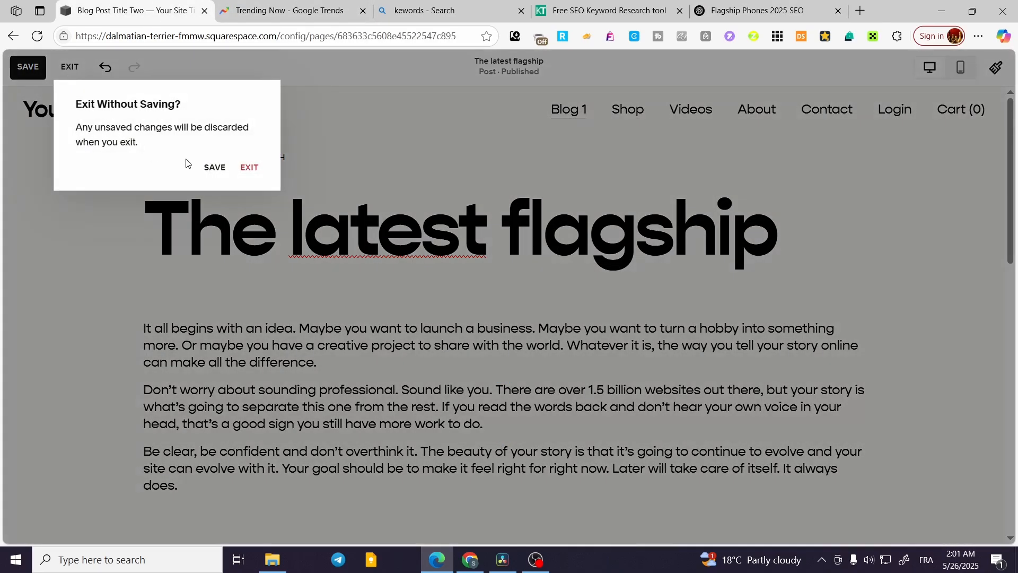
click(249, 167)
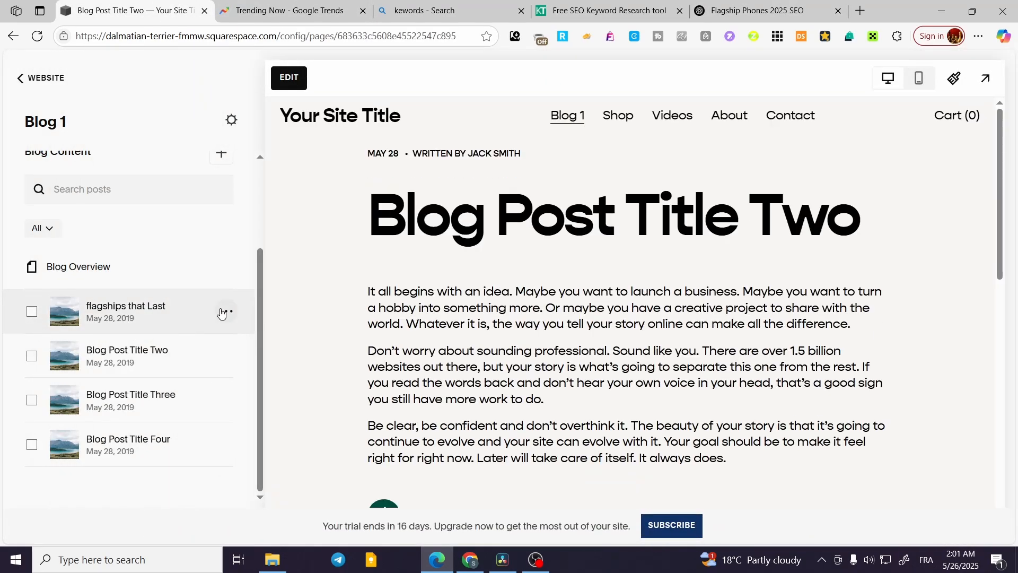
- Open the settings of the "flagships that Last" blog post and go to its tags options
click(222, 312)
click(232, 331)
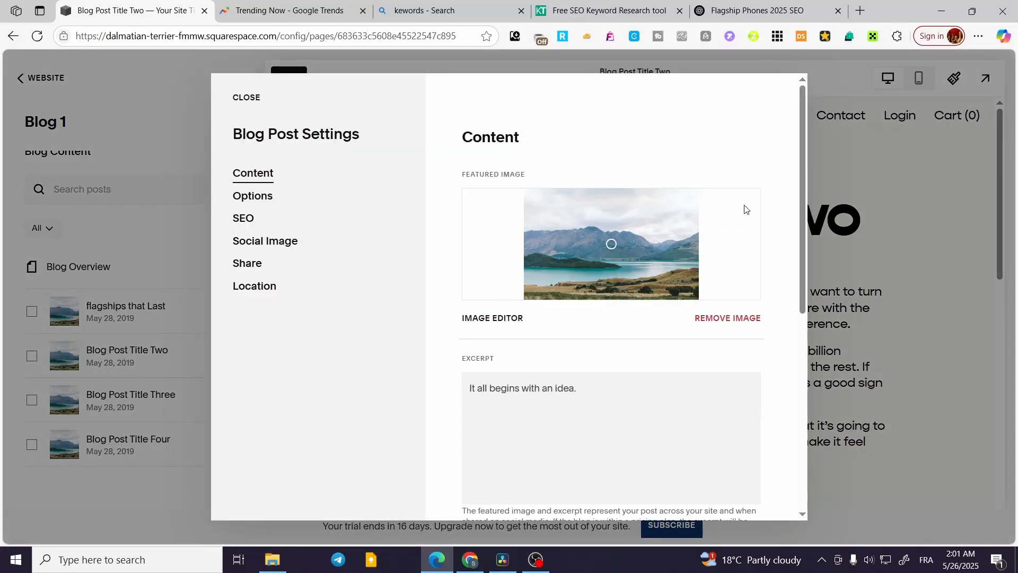
scroll(732, 222, down, 1)
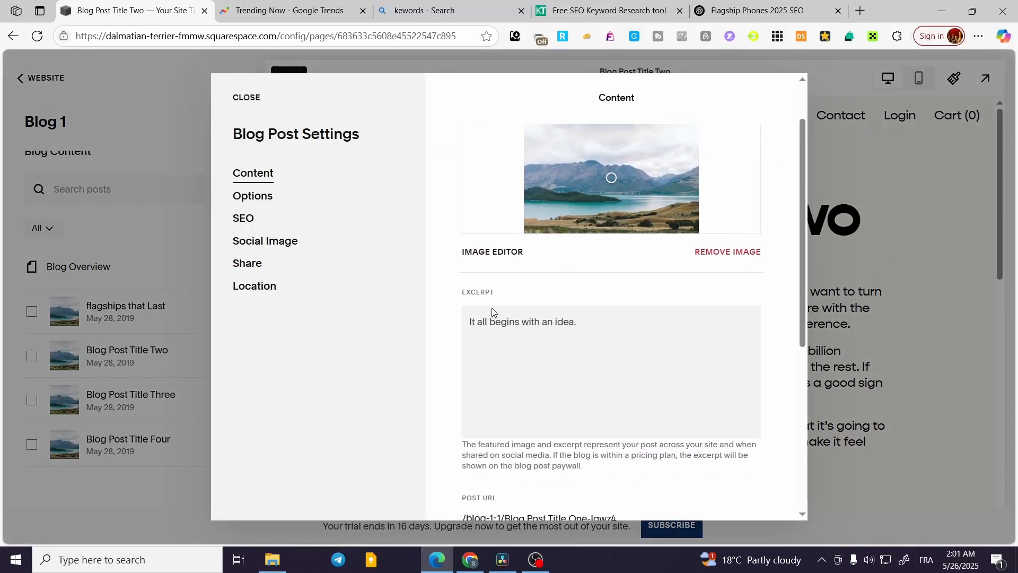
click(254, 197)
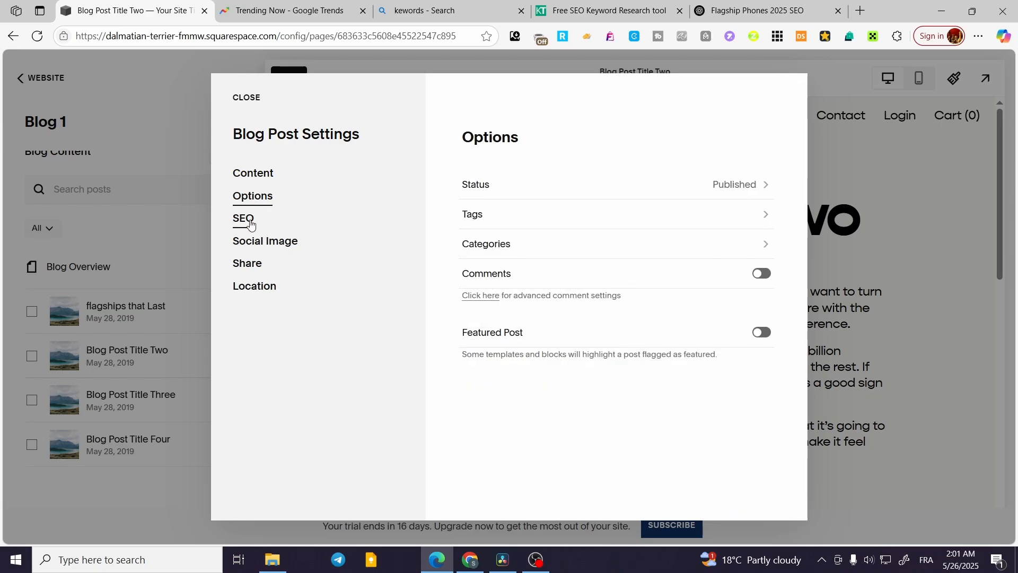
click(692, 220)
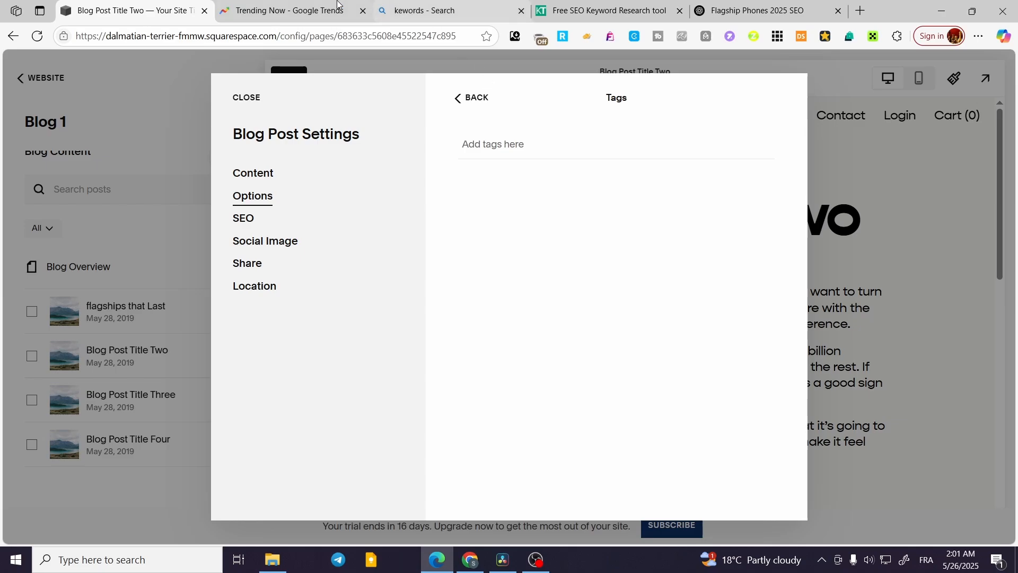
- Copy the keyword "flagship phones 2025" from the ChatGPT article and add it as a tag to the Squarespace post
click(758, 11)
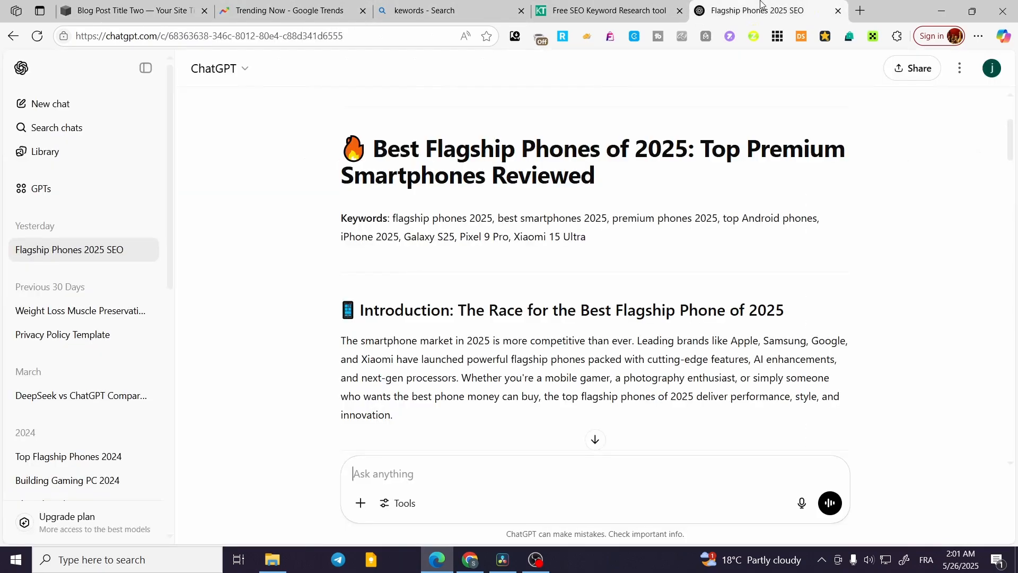
drag(393, 218, 493, 219)
click(398, 222)
drag(393, 218, 493, 219)
key(ctrl+c)
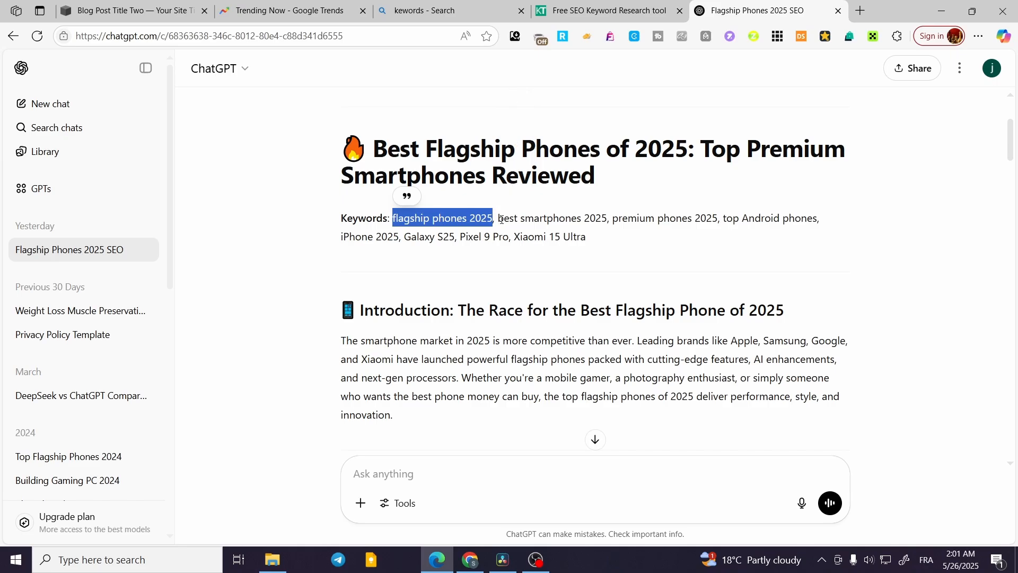
click(130, 11)
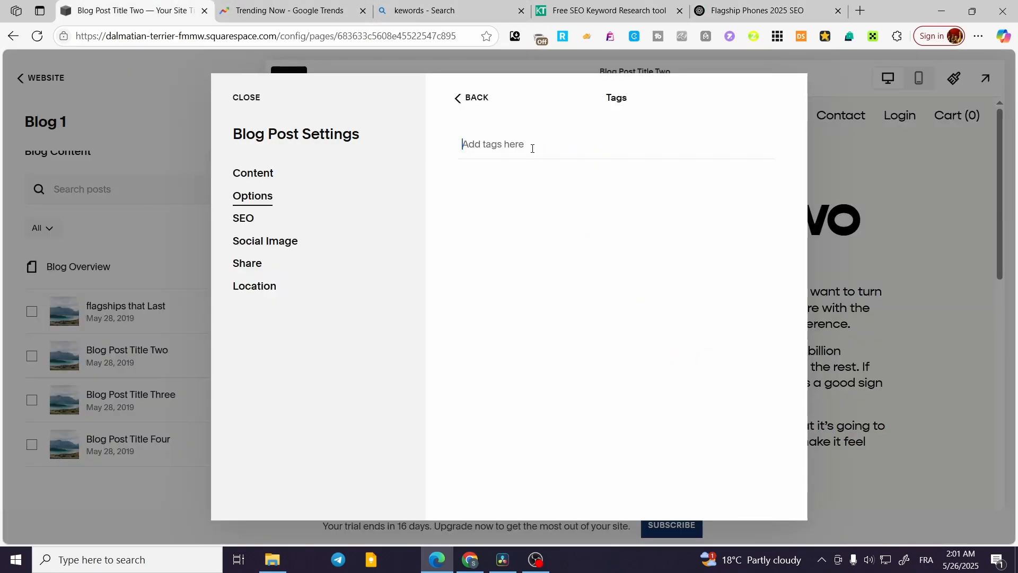
key(ctrl+v)
key(Return)
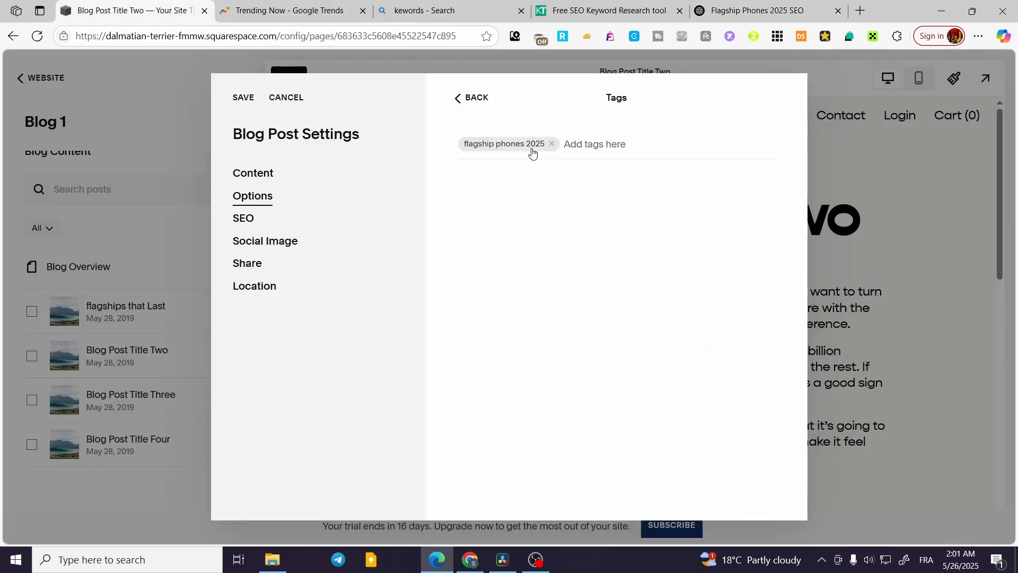
- Copy "best smartphones 2025" from the ChatGPT keyword list and add it as a tag to the Squarespace post
click(760, 4)
drag(499, 218, 608, 218)
key(ctrl+c)
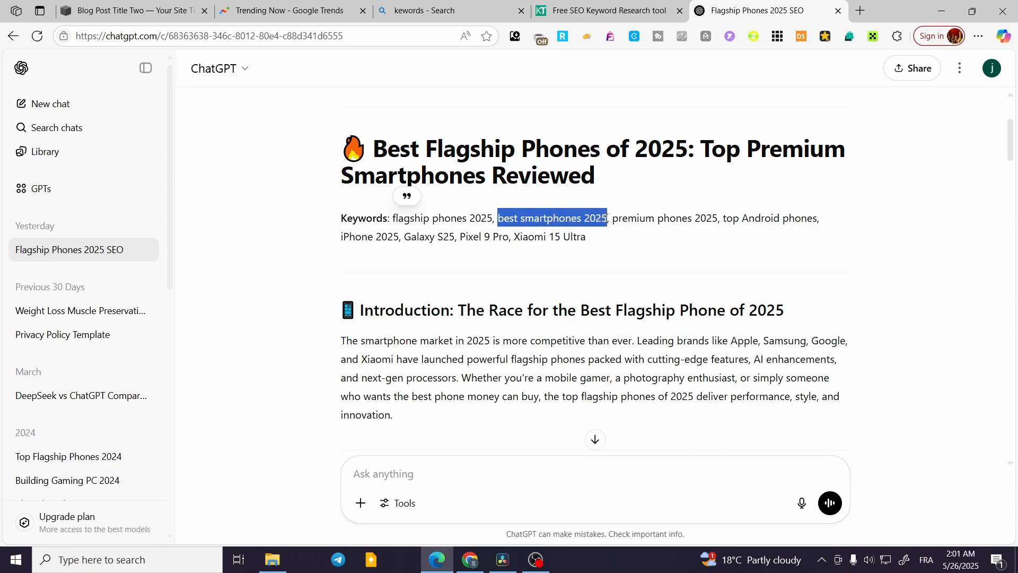
click(126, 3)
key(ctrl+v)
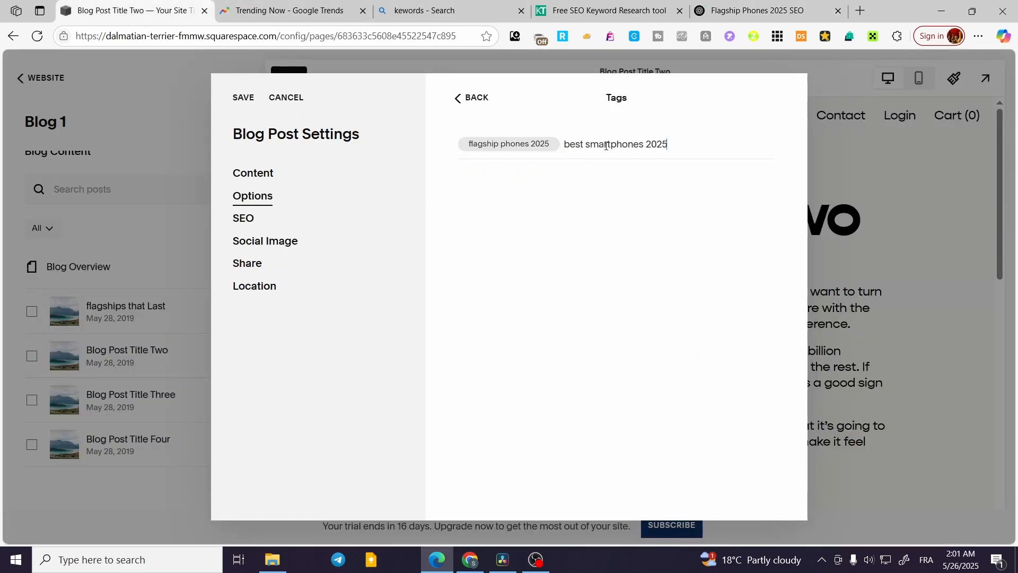
key(Return)
- Copy "premium phones 2025" from the ChatGPT keyword list and add it as a tag to the Squarespace post
click(763, 10)
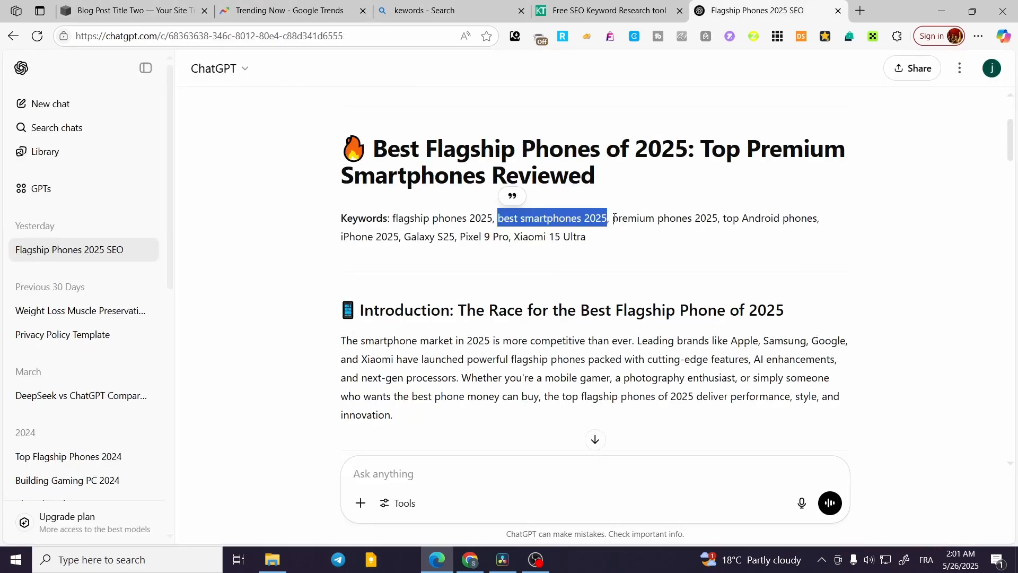
drag(614, 218, 723, 217)
key(ctrl+c)
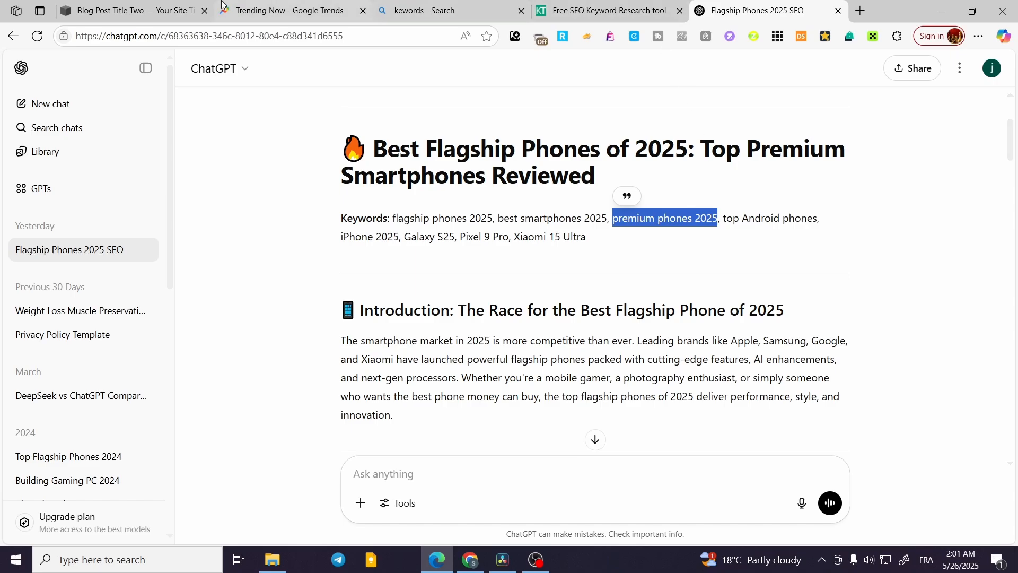
click(126, 11)
key(ctrl+v)
key(Return)
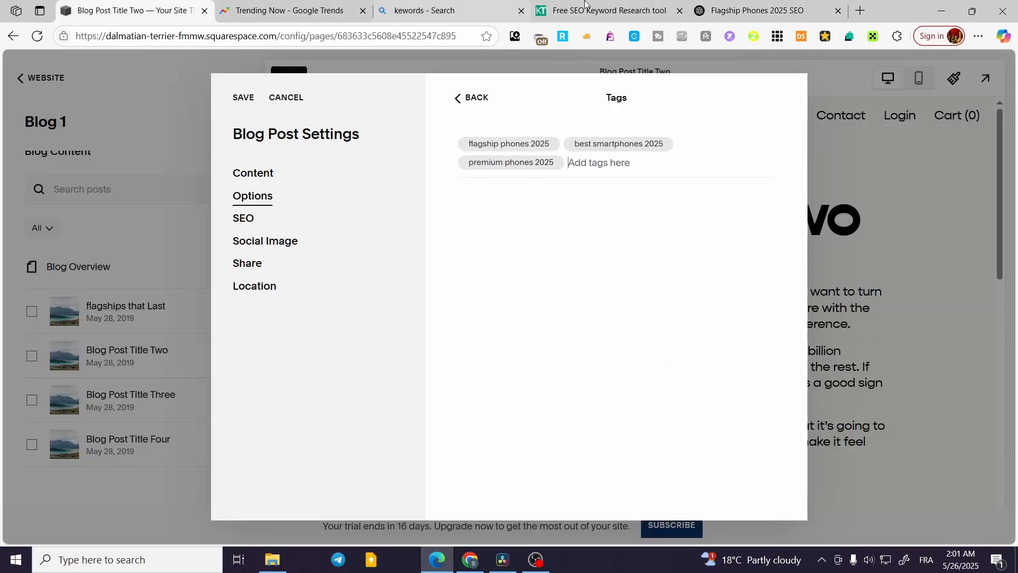
- Copy "top Android phones" from the ChatGPT keyword list and add it as a tag to the Squarespace post
click(758, 11)
drag(722, 219, 817, 218)
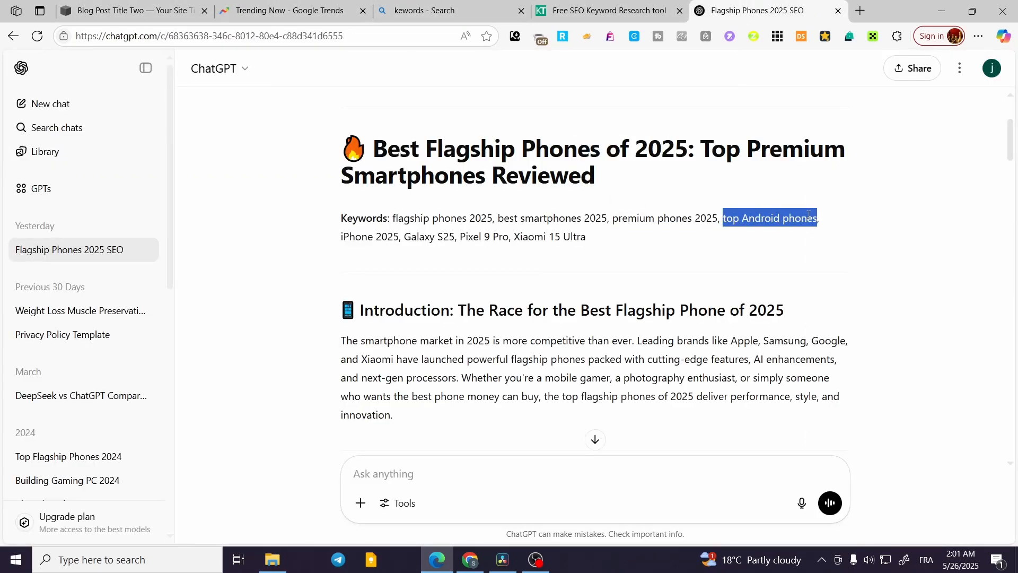
key(ctrl+c)
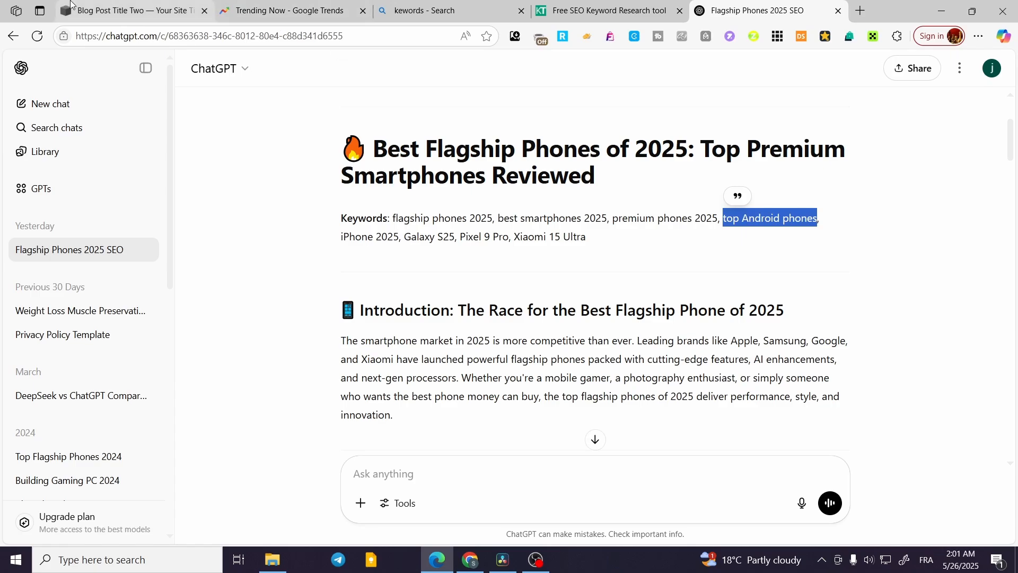
click(126, 11)
key(ctrl+v)
key(Return)
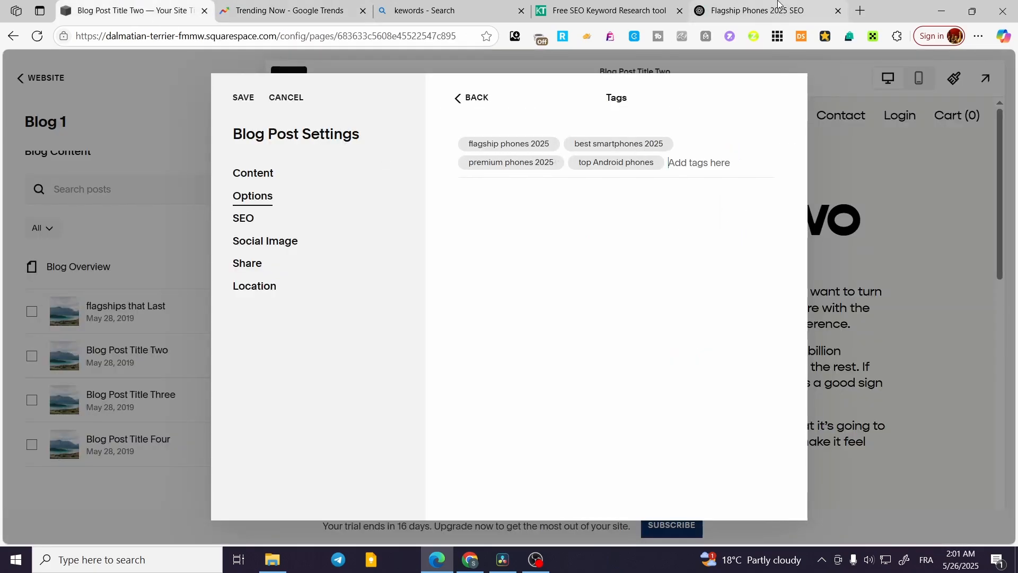
- Copy "iPhone 2025" from the ChatGPT keyword list and add it as a tag to the Squarespace post
click(758, 11)
drag(342, 237, 399, 237)
key(ctrl+c)
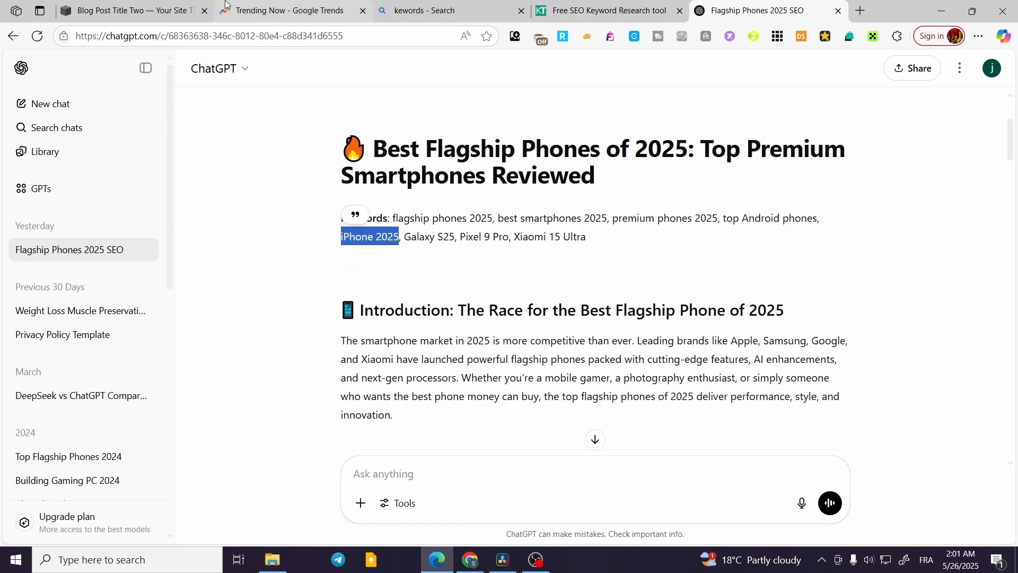
click(130, 10)
key(ctrl+v)
key(Return)
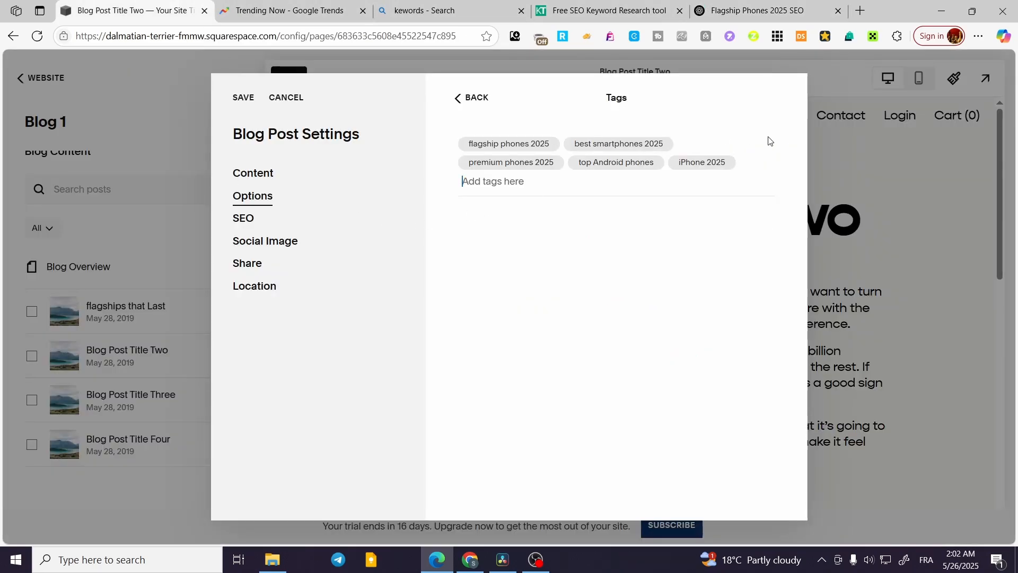
- Copy "Galaxy S25" from the ChatGPT keyword list, add it as a tag to the Squarespace post, and leave the tags view
click(758, 10)
drag(405, 237, 455, 238)
key(ctrl+c)
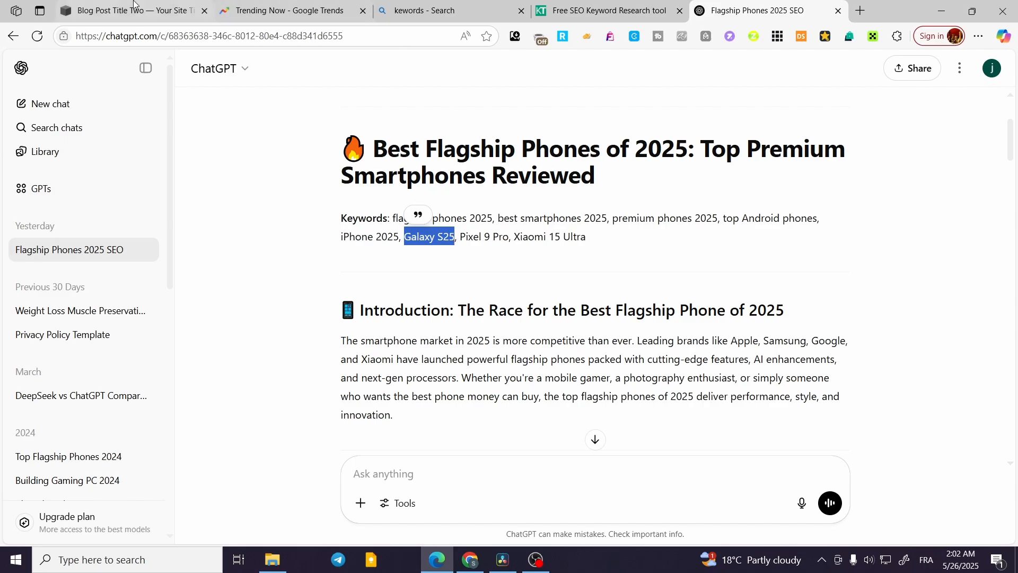
click(130, 10)
key(ctrl+v)
key(Return)
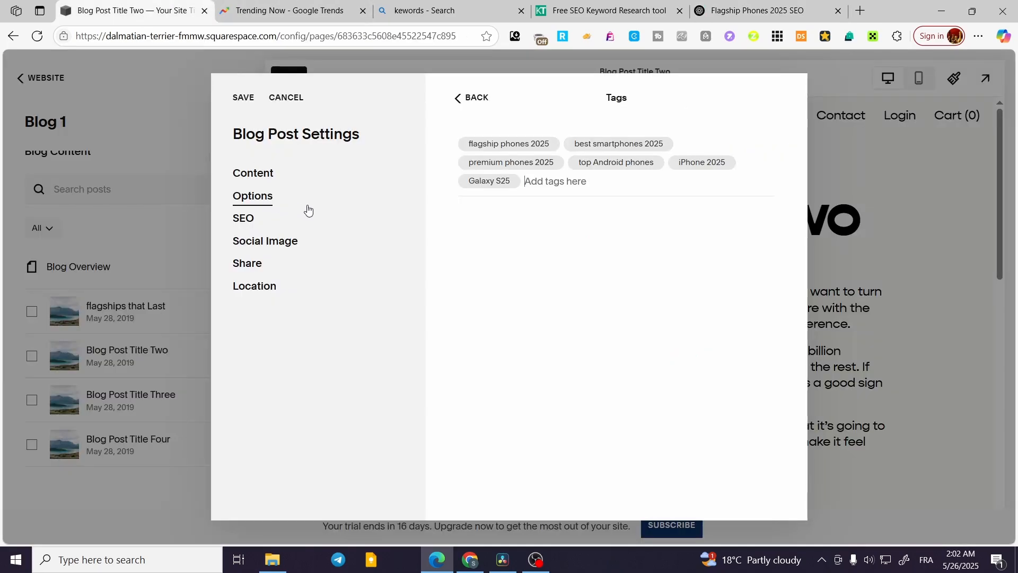
click(477, 101)
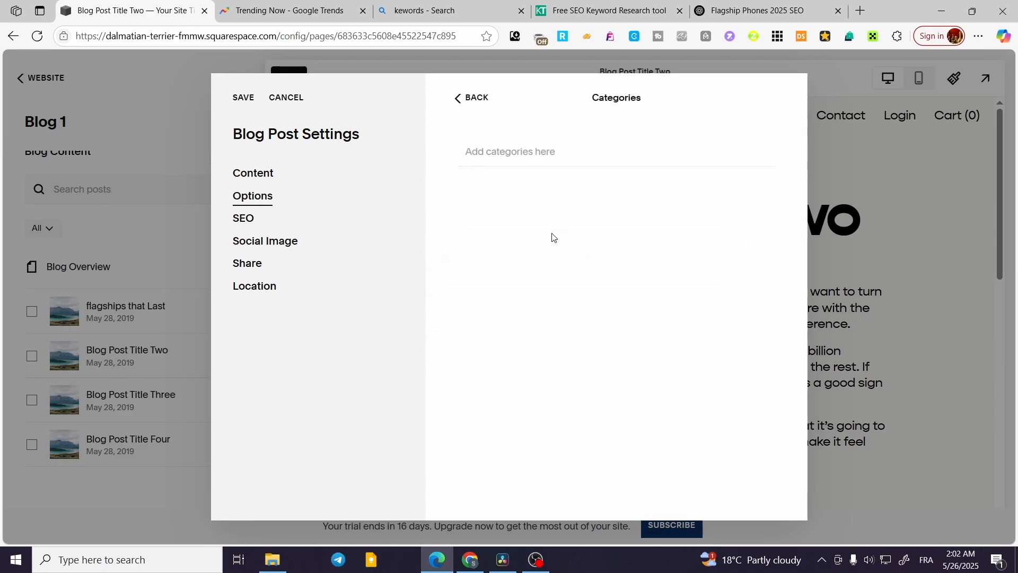
- Copy "flagship phones 2025" from the ChatGPT keyword list and add it as a selected category for the Squarespace post
click(488, 152)
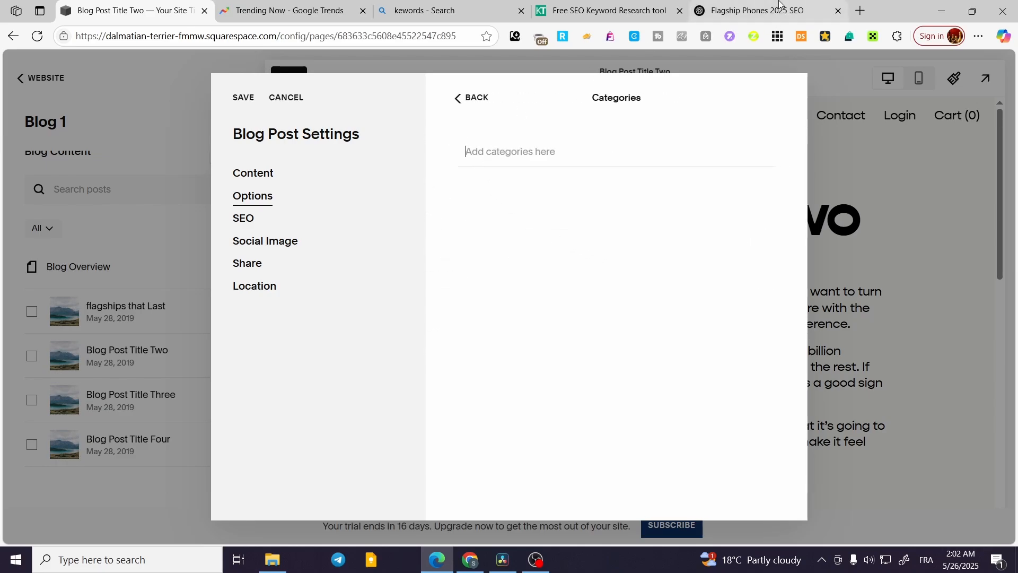
click(777, 4)
click(405, 222)
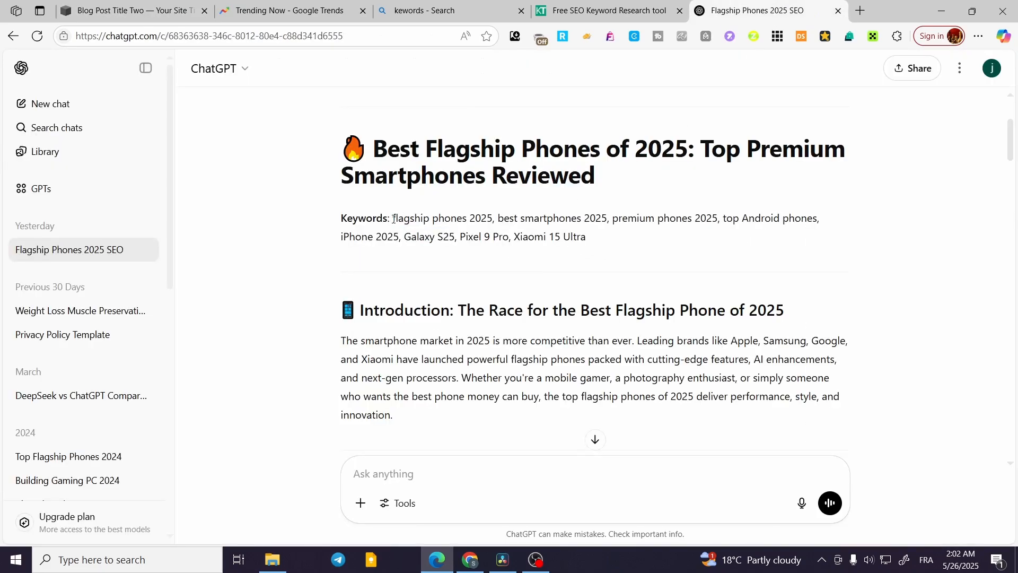
drag(393, 218, 493, 218)
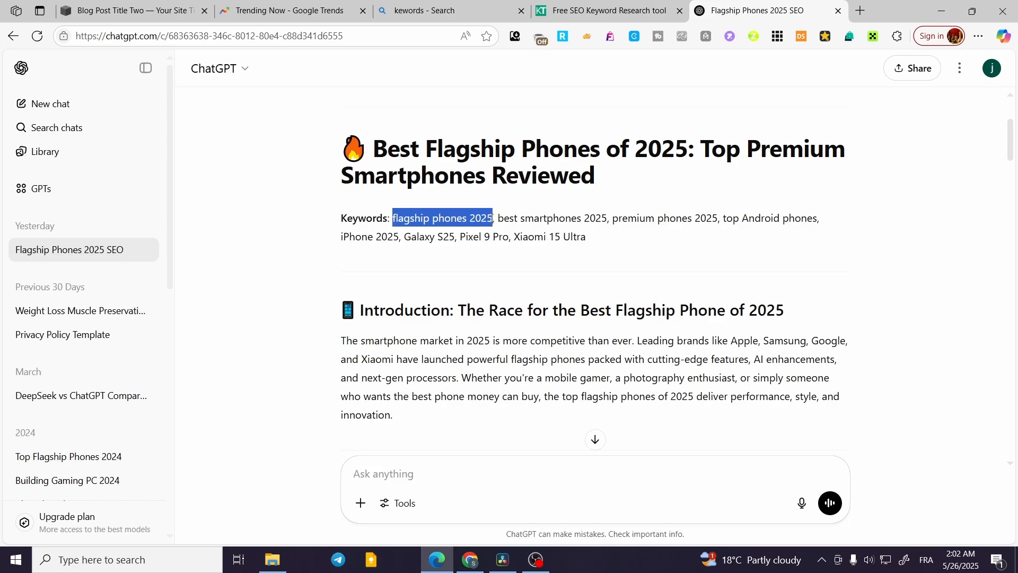
key(ctrl+c)
click(127, 10)
key(ctrl+v)
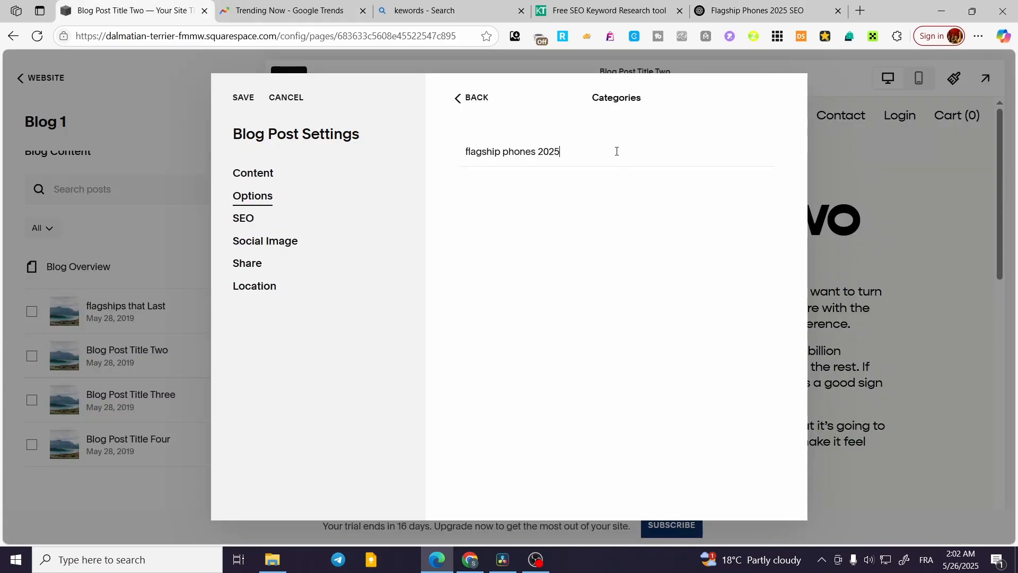
key(Return)
click(762, 149)
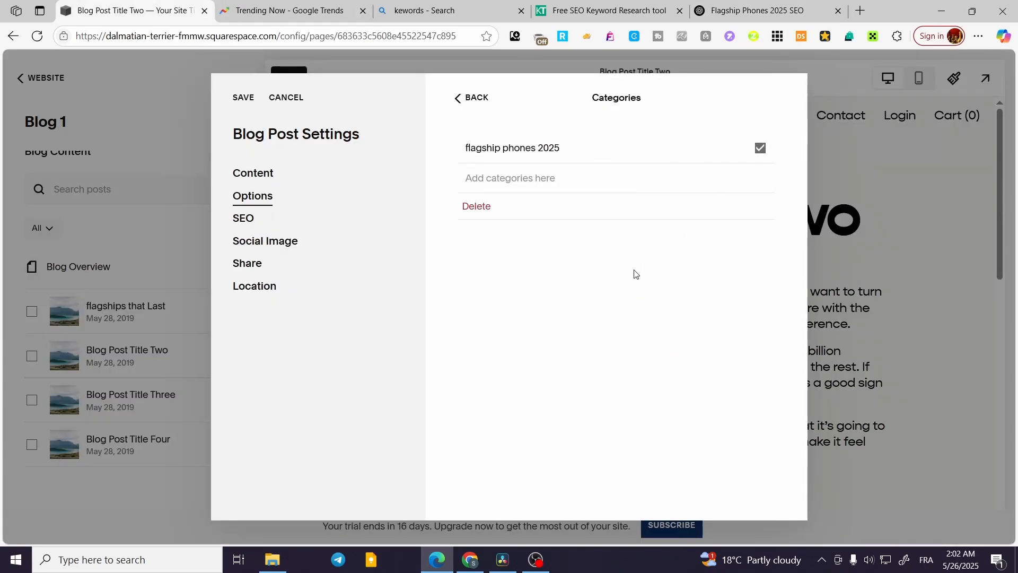
- Set both the SEO title and the SEO description of the blog post to "flagship phones 2025"
click(243, 218)
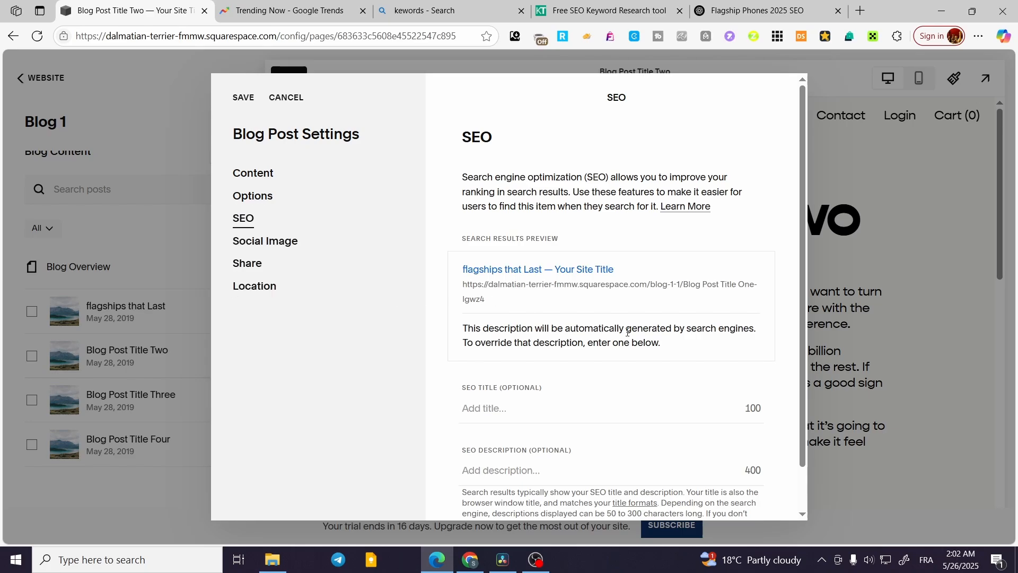
scroll(622, 335, down, 1)
click(508, 353)
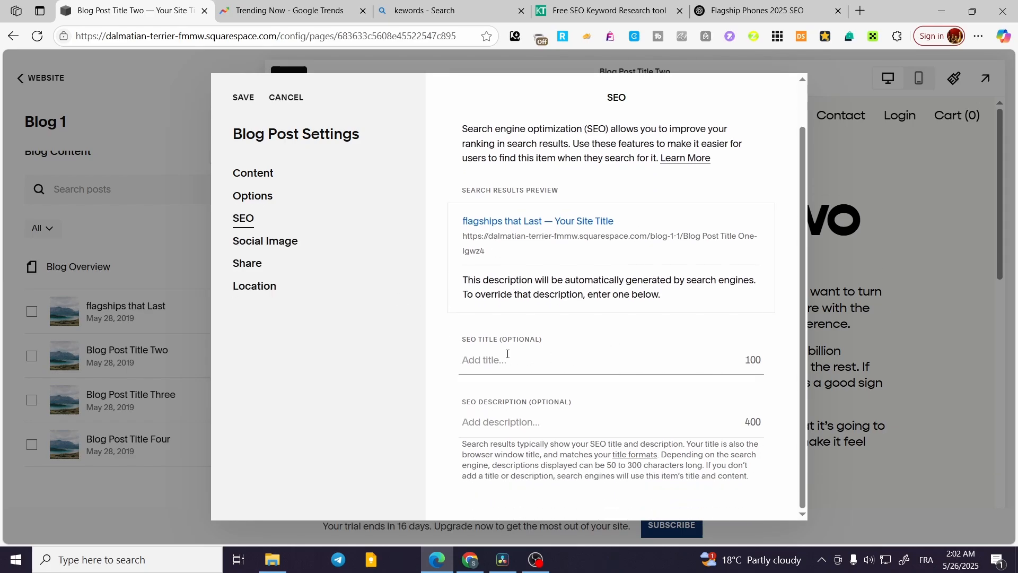
key(ctrl+v)
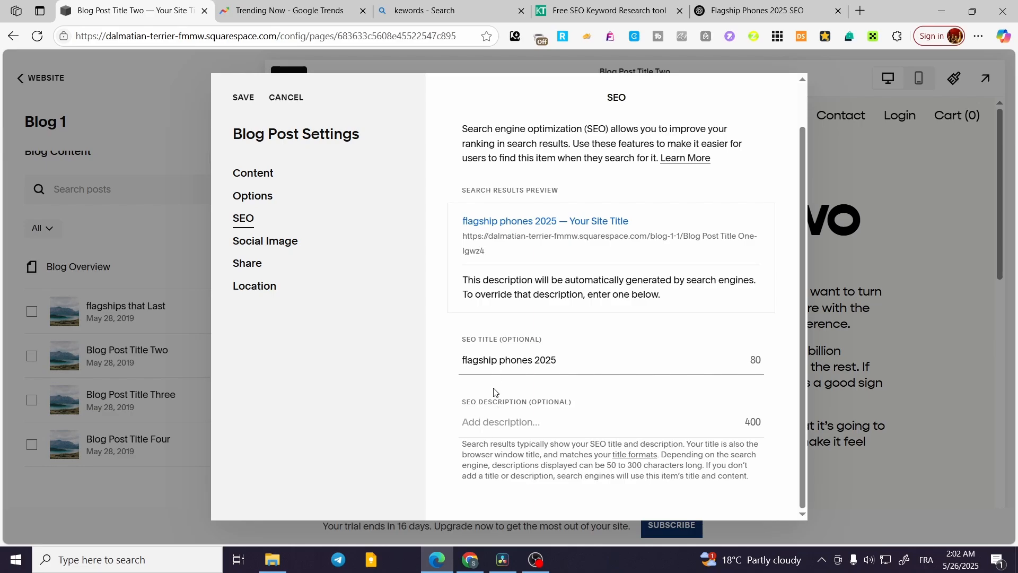
key(ctrl+v)
text(v)
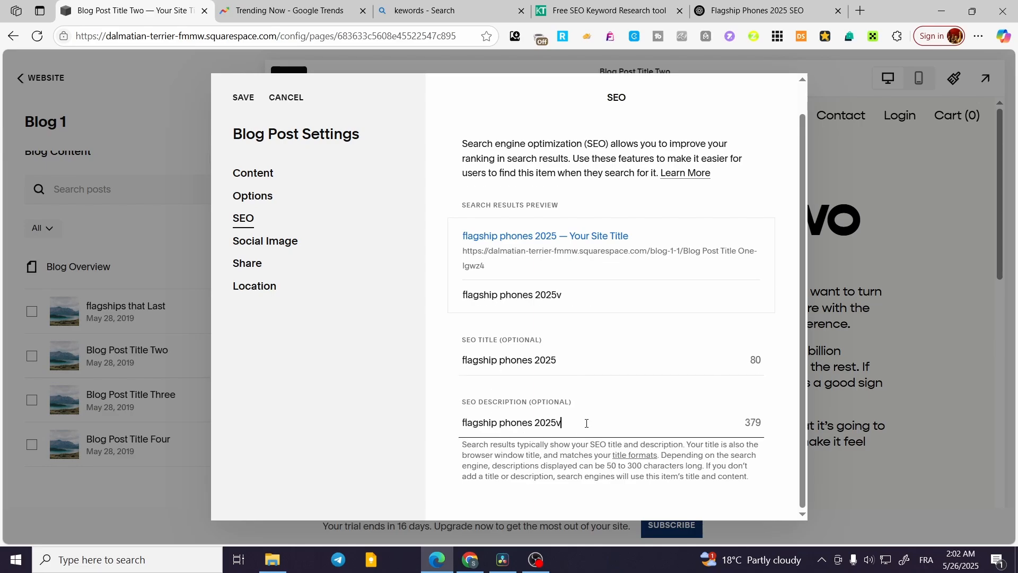
key(BackSpace)
- Review the post's social image and sharing options, and save the blog post settings
click(267, 242)
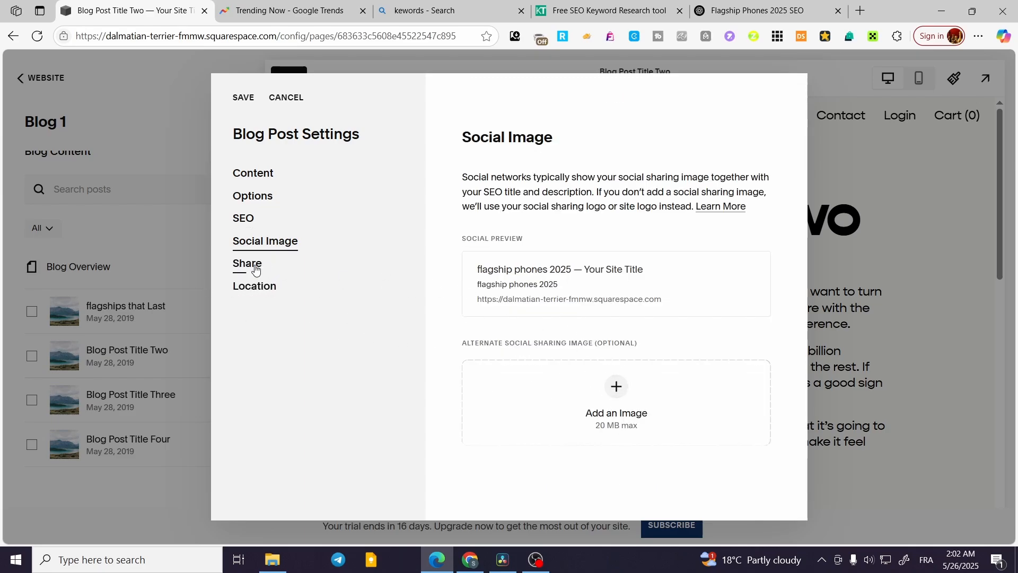
click(257, 270)
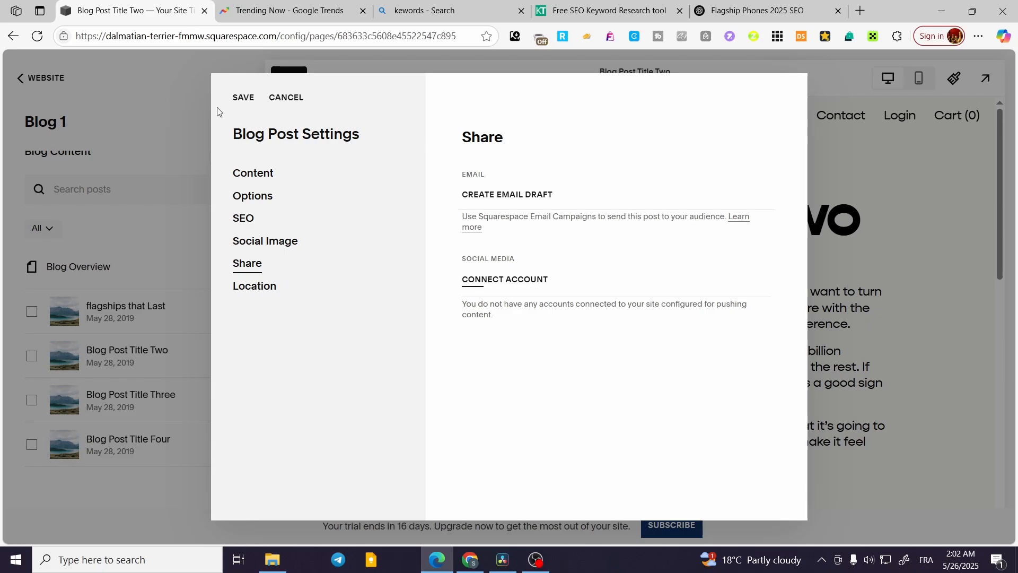
click(244, 97)
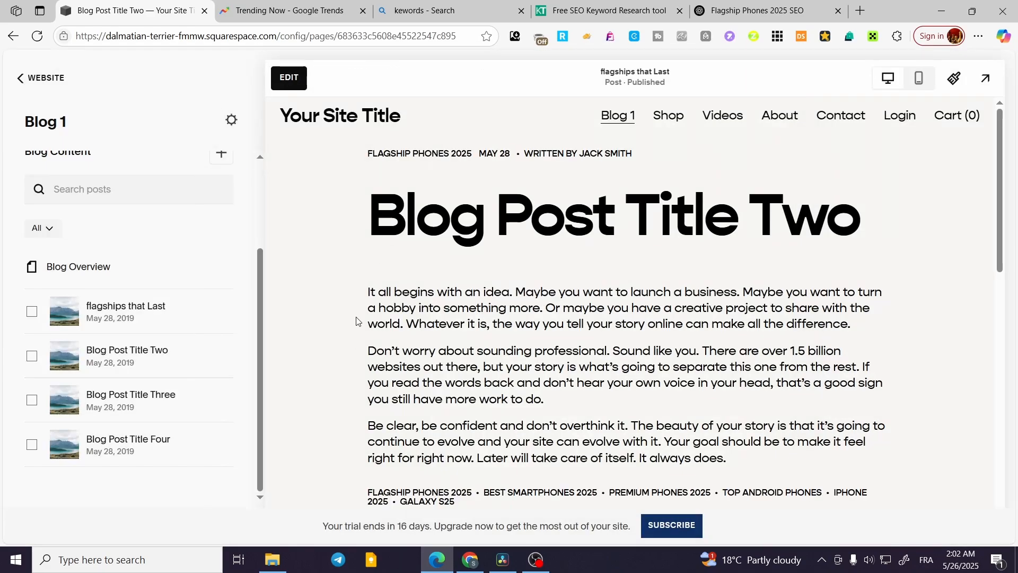